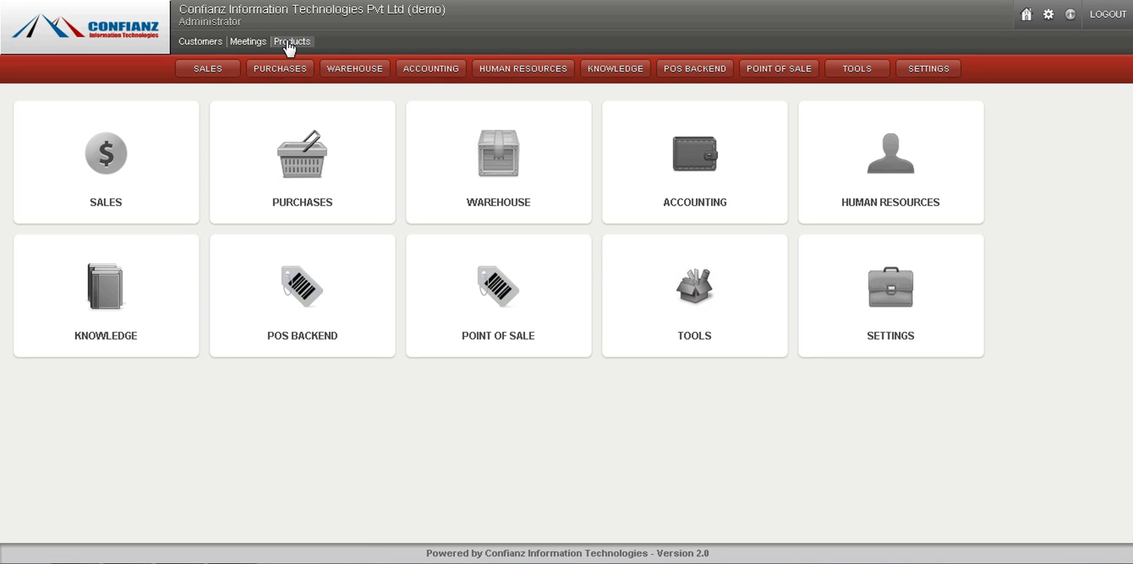
- List all five products without the To Sell filter and begin a new product record
{"action": "left_click", "coordinate": [289, 42]}
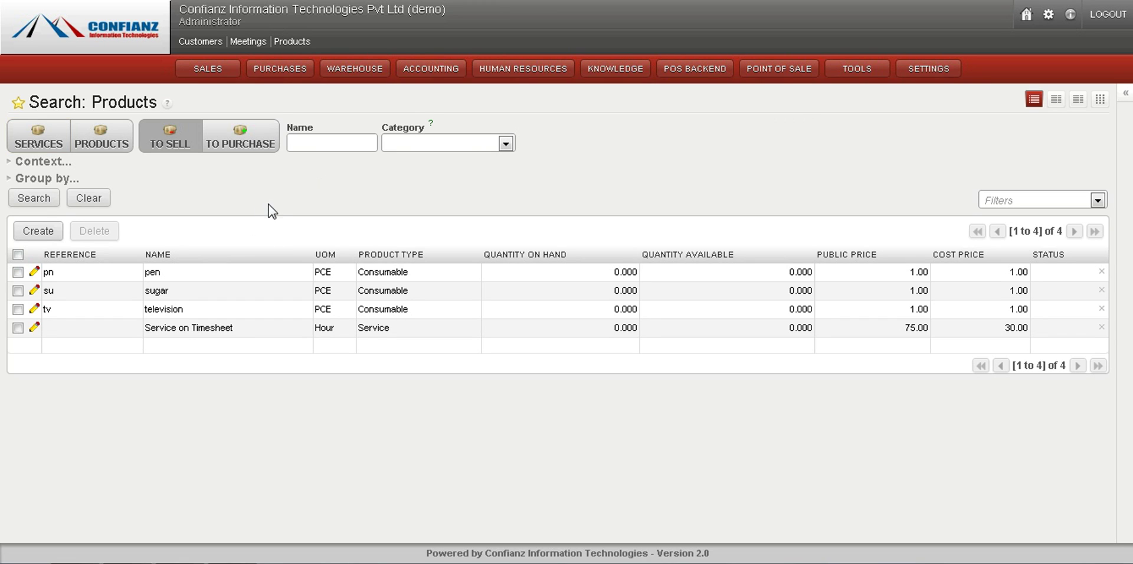
{"action": "left_click", "coordinate": [180, 141]}
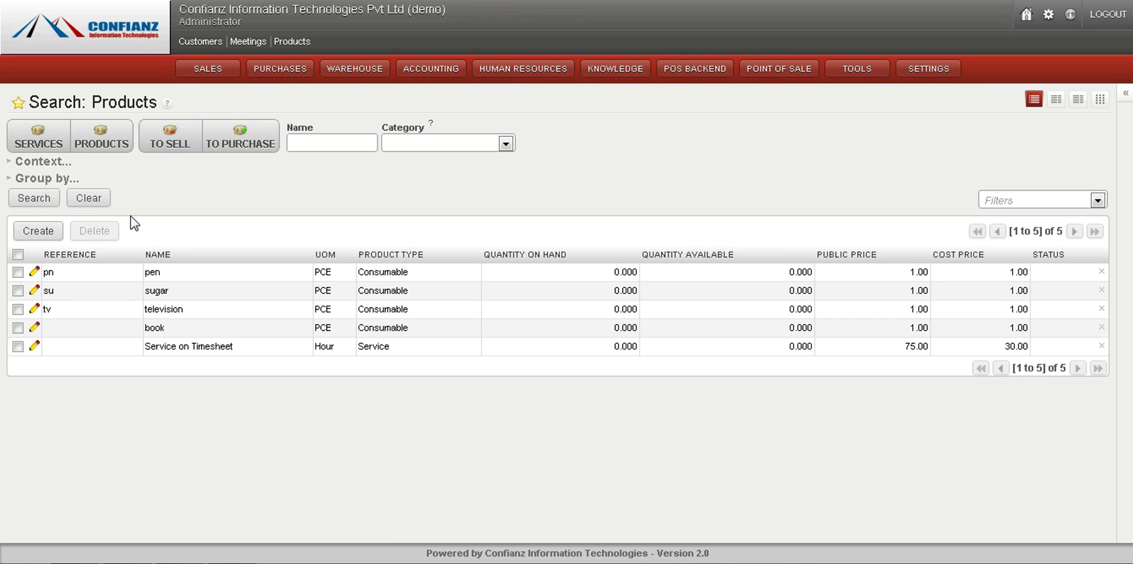
{"action": "left_click", "coordinate": [80, 201]}
{"action": "left_click", "coordinate": [39, 231]}
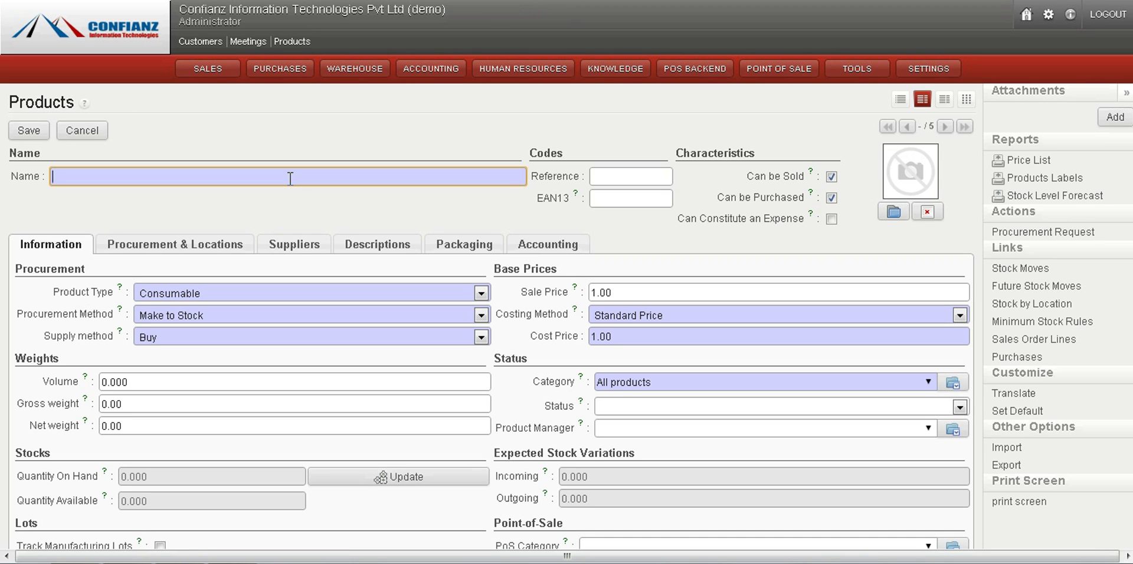
- Enter the name 'soap' and the reference 'sp' on the new product
{"action": "type", "text": "soap"}
{"action": "left_click", "coordinate": [617, 175]}
{"action": "type", "text": "sp"}
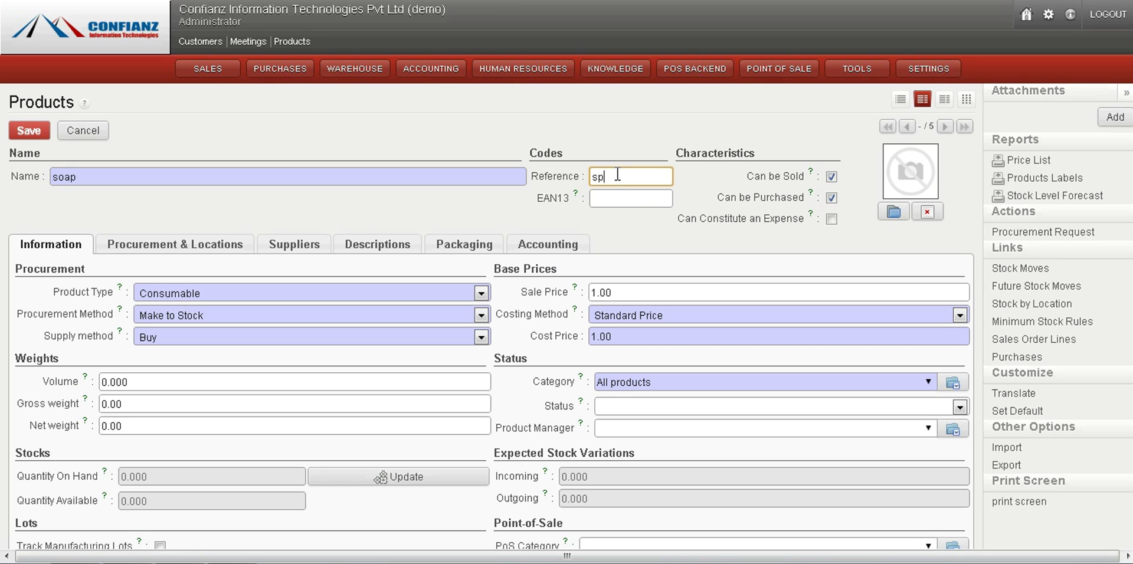
{"action": "left_click", "coordinate": [625, 199]}
{"action": "mouse_move", "coordinate": [558, 208]}
{"action": "mouse_move", "coordinate": [761, 204]}
{"action": "left_click", "coordinate": [894, 212]}
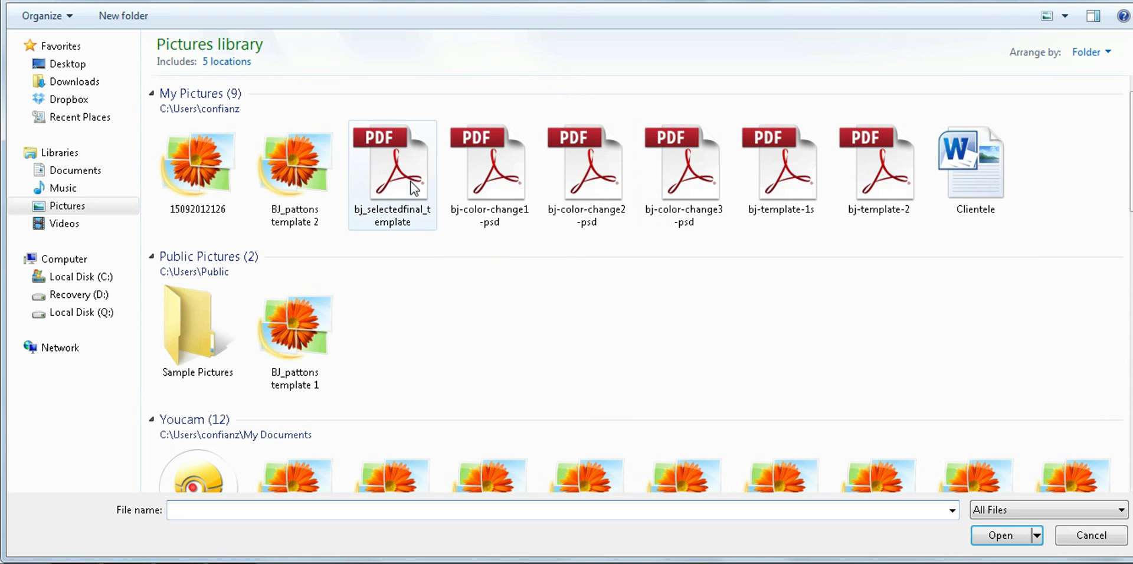
{"action": "key", "text": "Escape"}
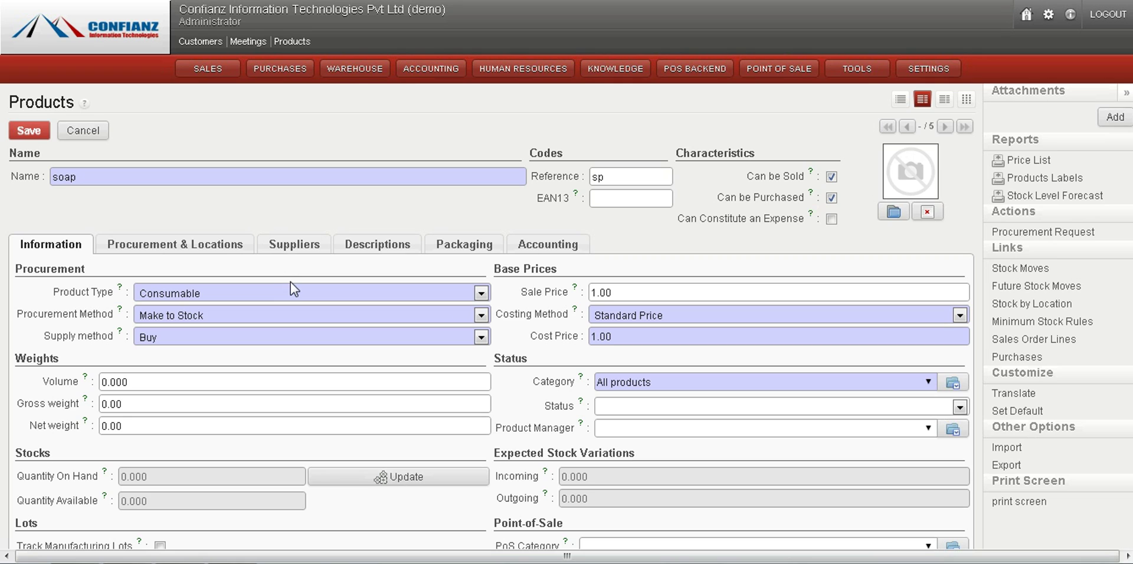
{"action": "left_click", "coordinate": [252, 301]}
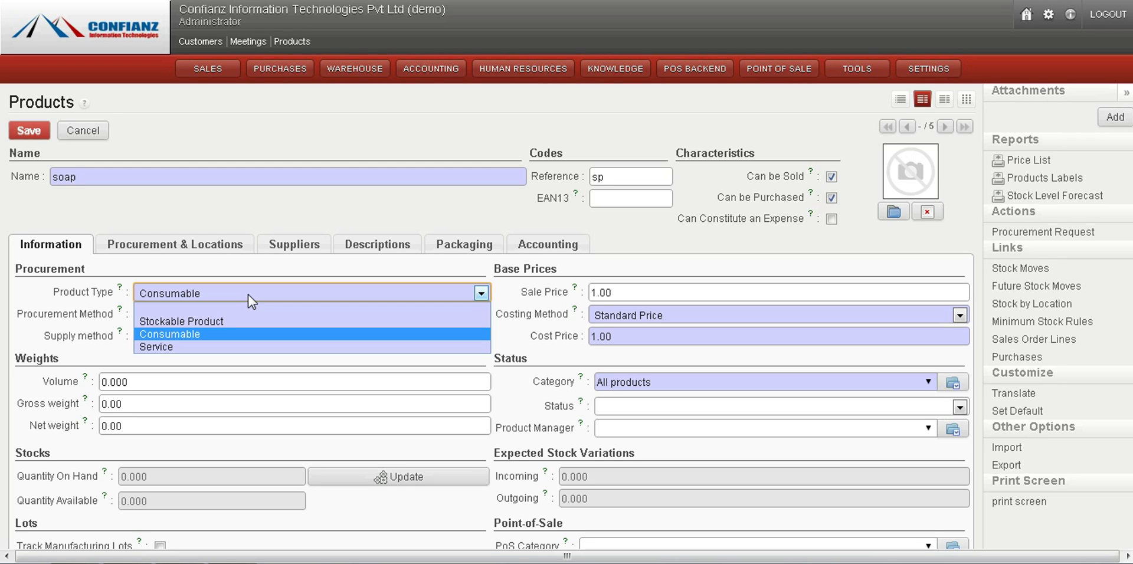
{"action": "left_click", "coordinate": [248, 295]}
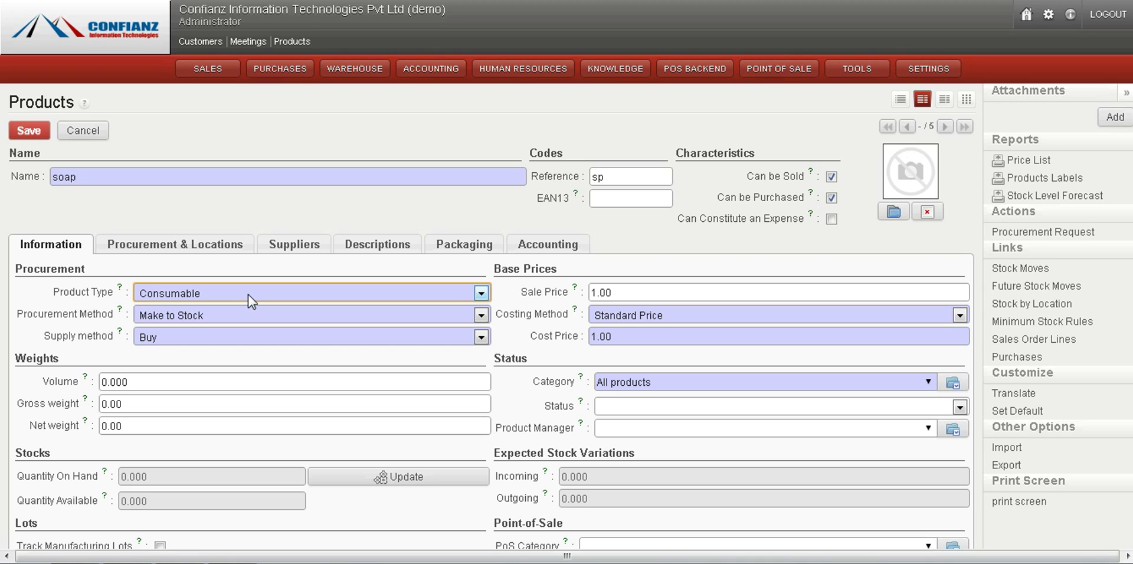
{"action": "left_click", "coordinate": [248, 295]}
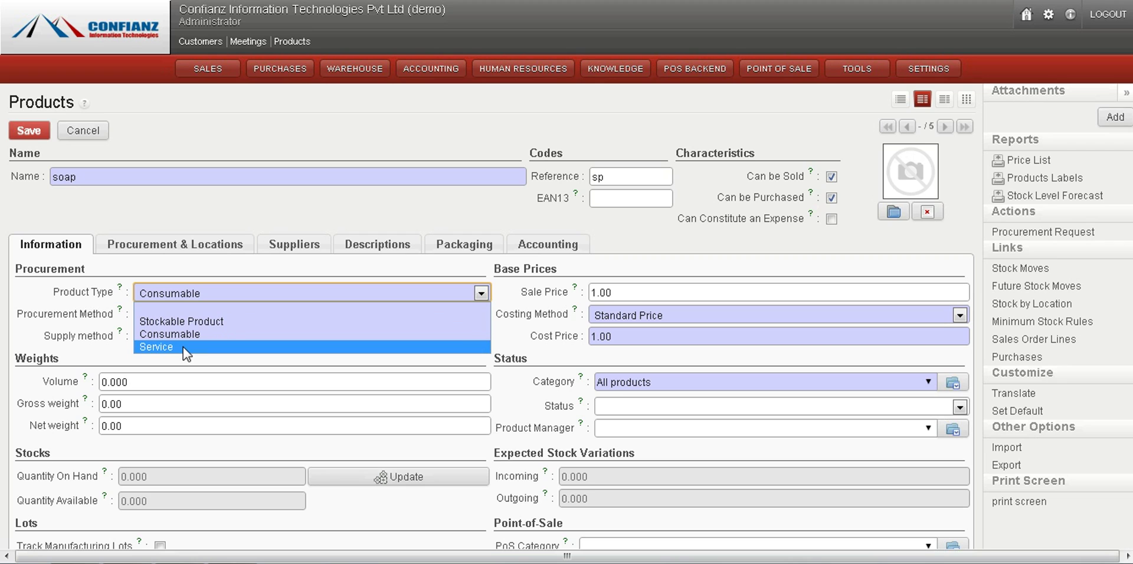
{"action": "left_click", "coordinate": [225, 286]}
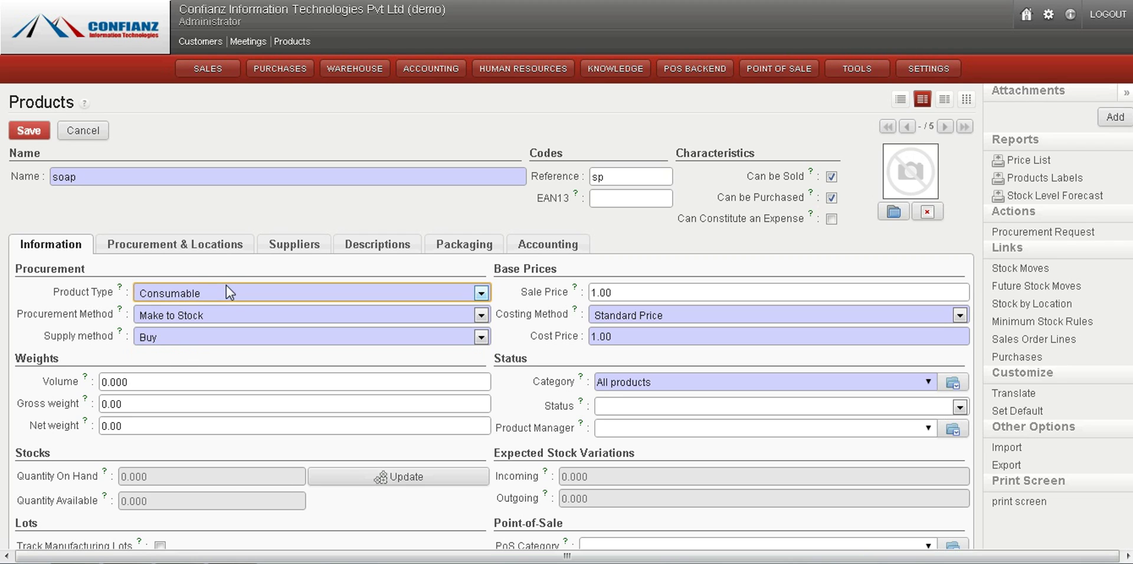
{"action": "left_click", "coordinate": [215, 315]}
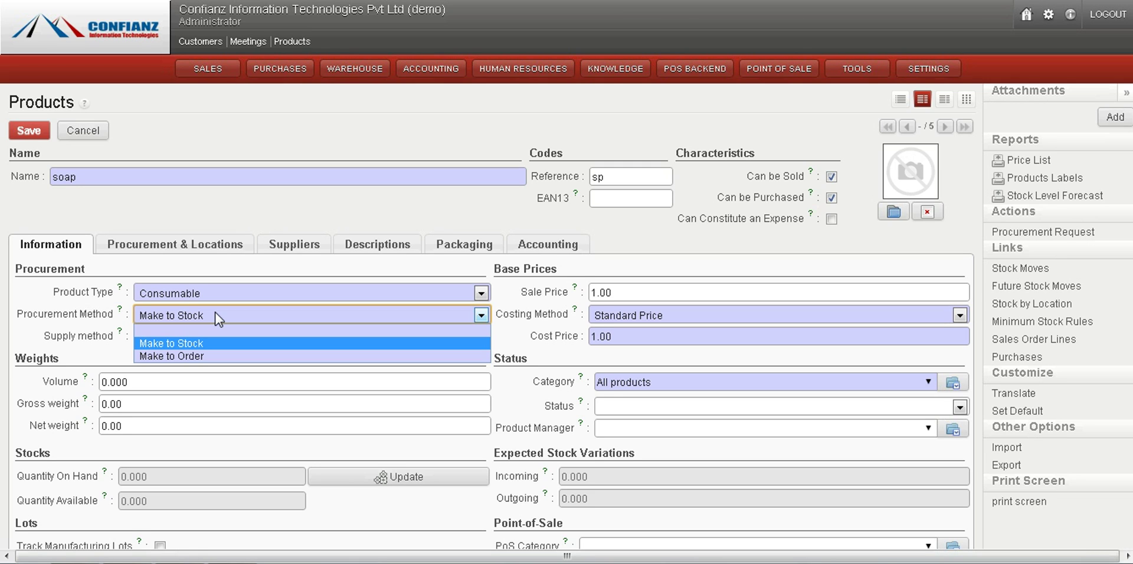
{"action": "left_click", "coordinate": [222, 313]}
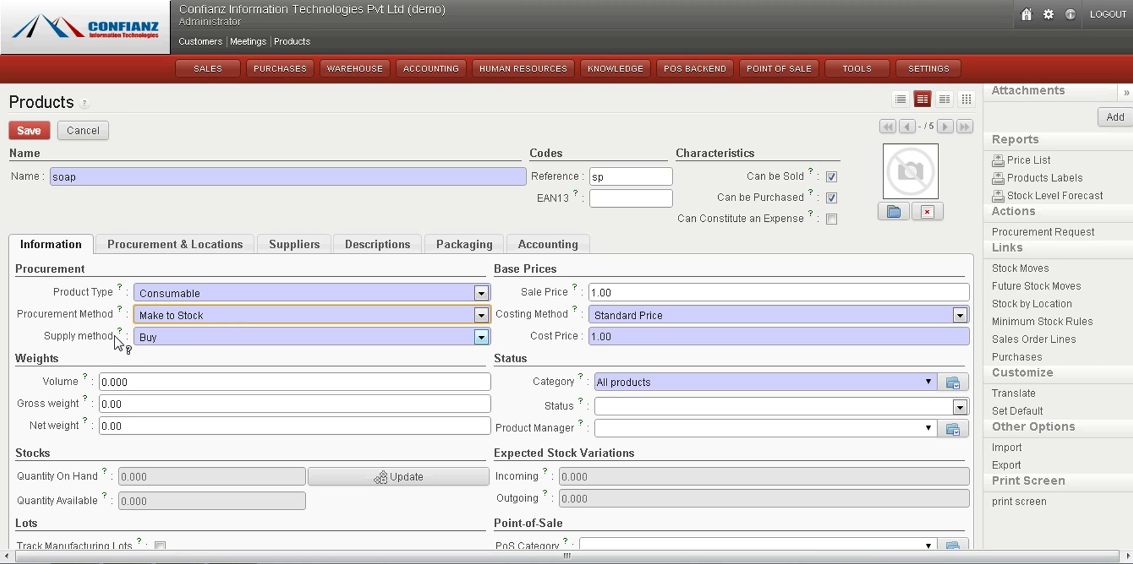
{"action": "left_click", "coordinate": [201, 334]}
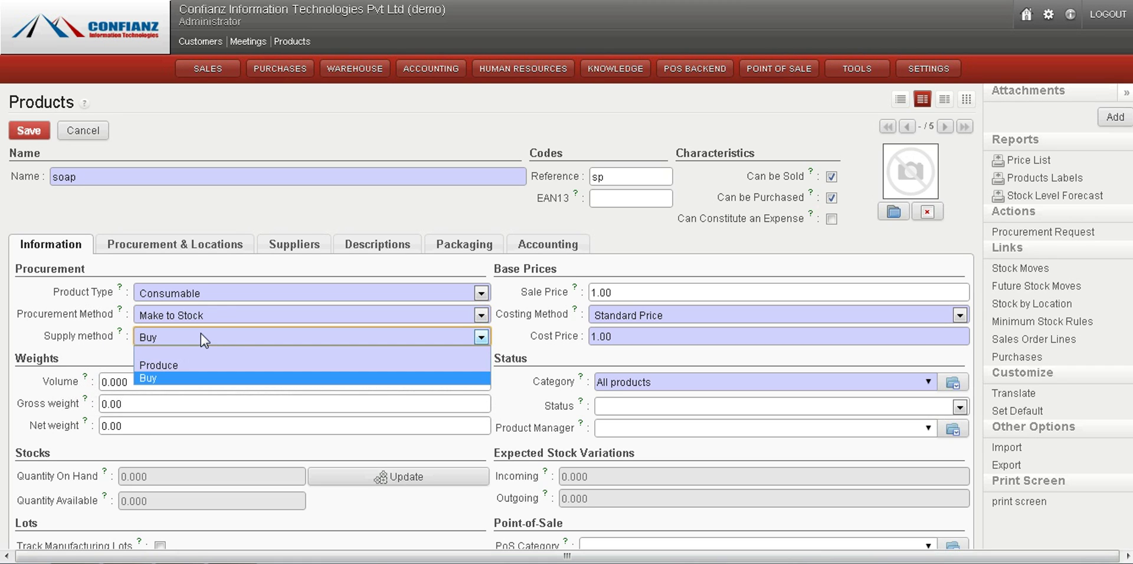
{"action": "left_click", "coordinate": [201, 334]}
{"action": "left_click", "coordinate": [478, 291]}
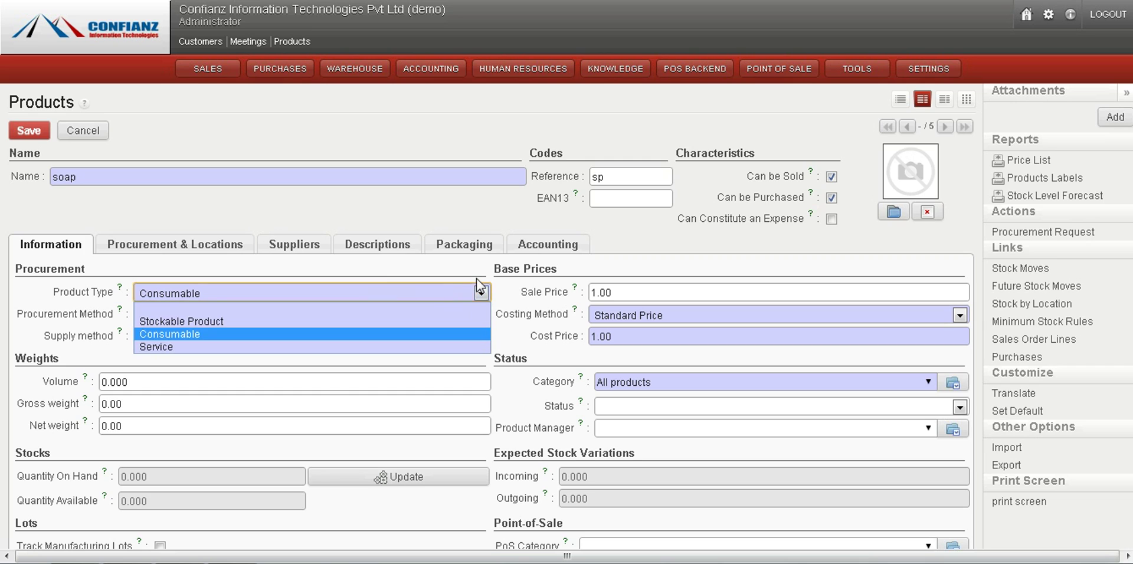
{"action": "left_click", "coordinate": [490, 279]}
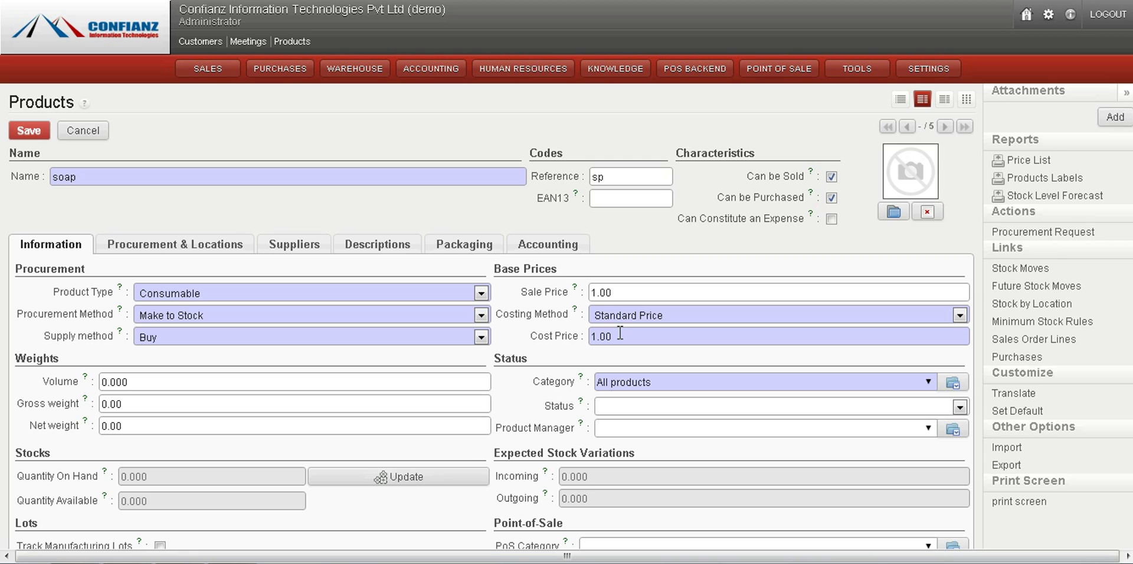
- Set the sale price to 30 and the cost price to 20
{"action": "left_click_drag", "start_coordinate": [628, 293], "coordinate": [591, 293]}
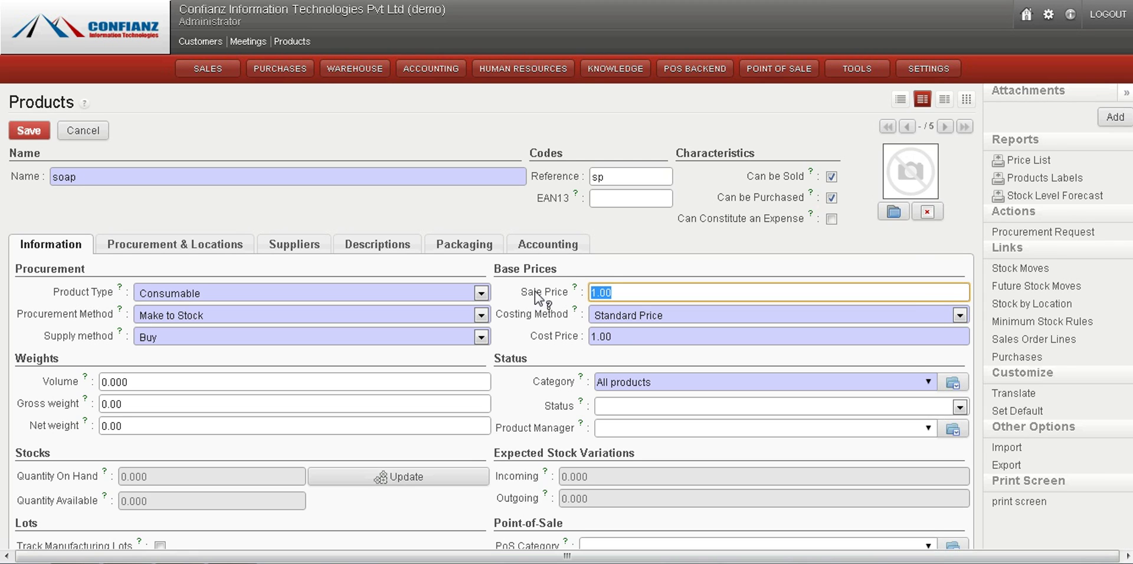
{"action": "type", "text": "50"}
{"action": "left_click_drag", "start_coordinate": [663, 337], "coordinate": [546, 350]}
{"action": "type", "text": "20"}
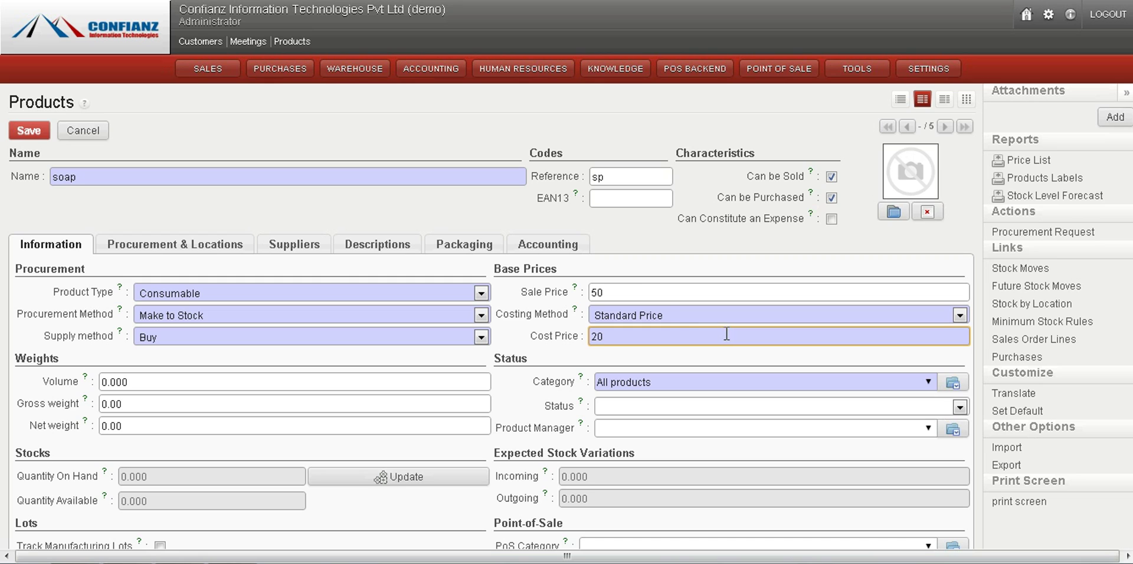
{"action": "left_click", "coordinate": [636, 286]}
{"action": "key", "text": "BackSpace"}
{"action": "key", "text": "BackSpace"}
{"action": "type", "text": "30"}
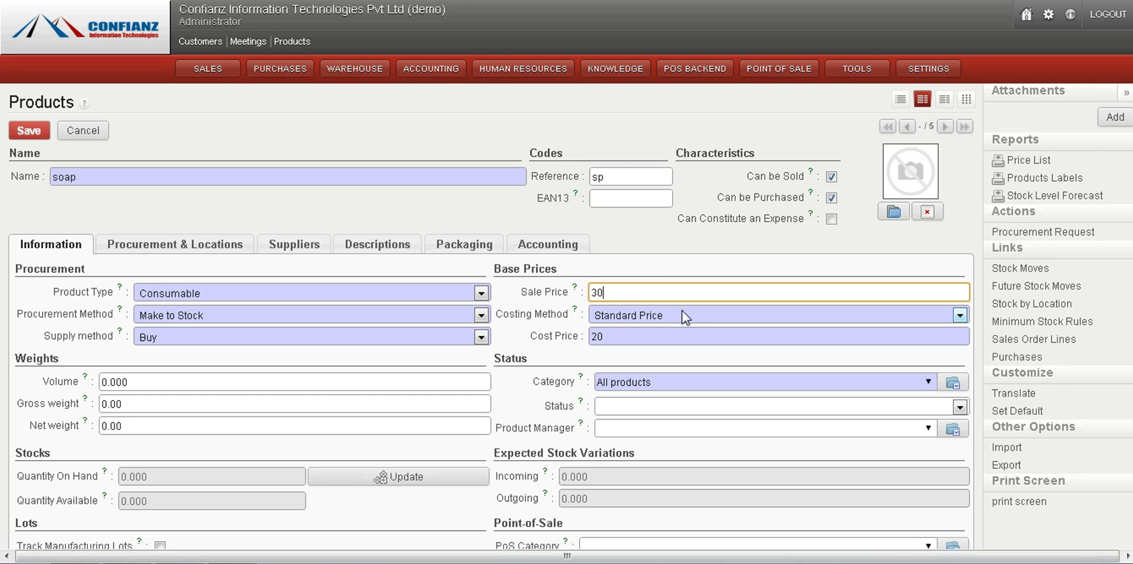
- Keep the costing method at Standard Price after briefly trying Average Price
{"action": "left_click", "coordinate": [682, 312]}
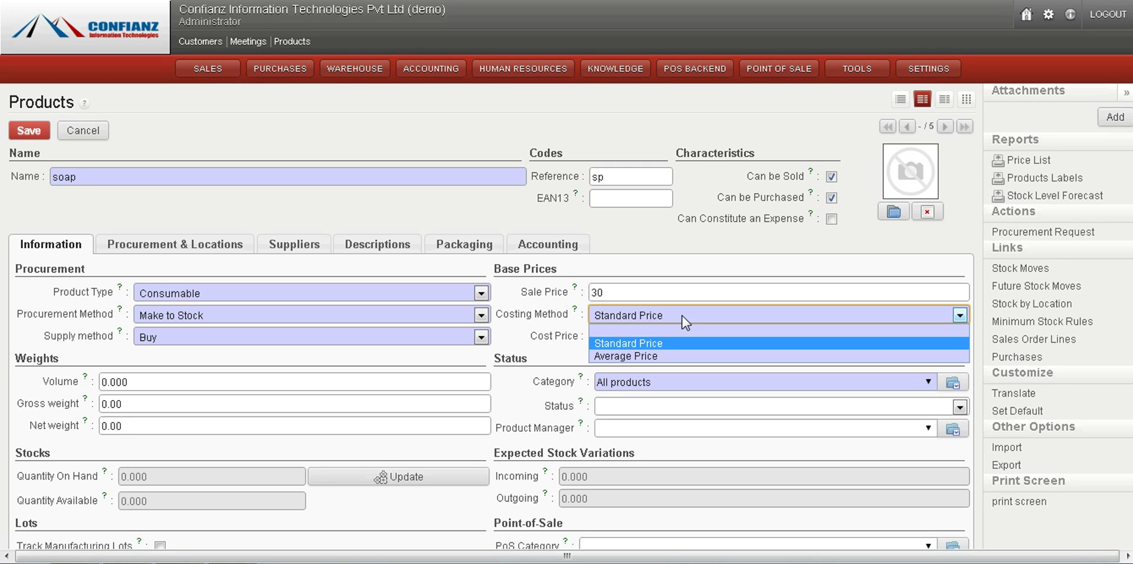
{"action": "left_click", "coordinate": [684, 322]}
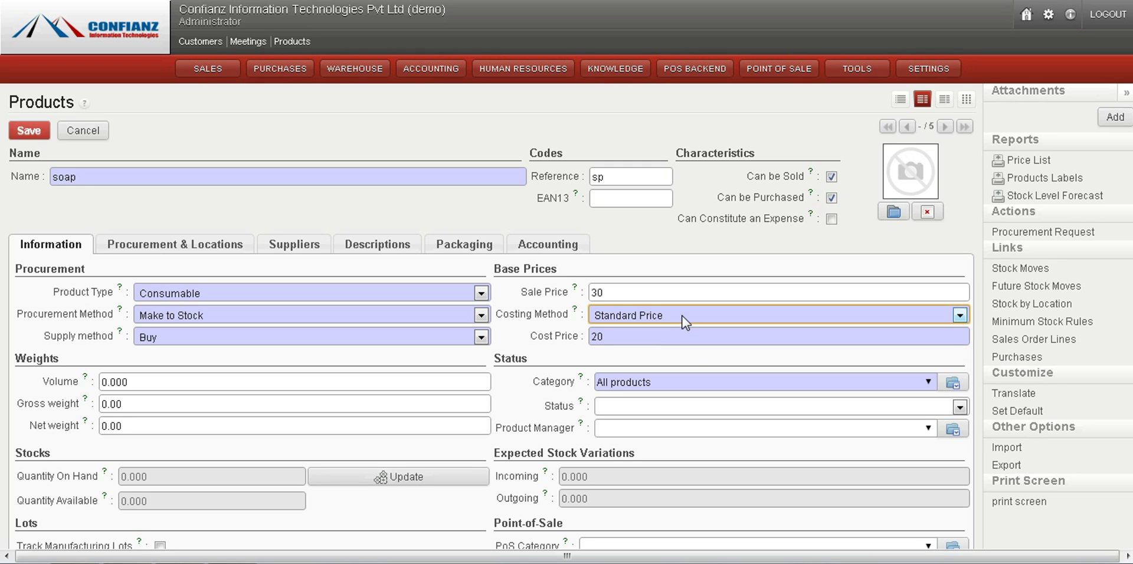
{"action": "left_click", "coordinate": [684, 322]}
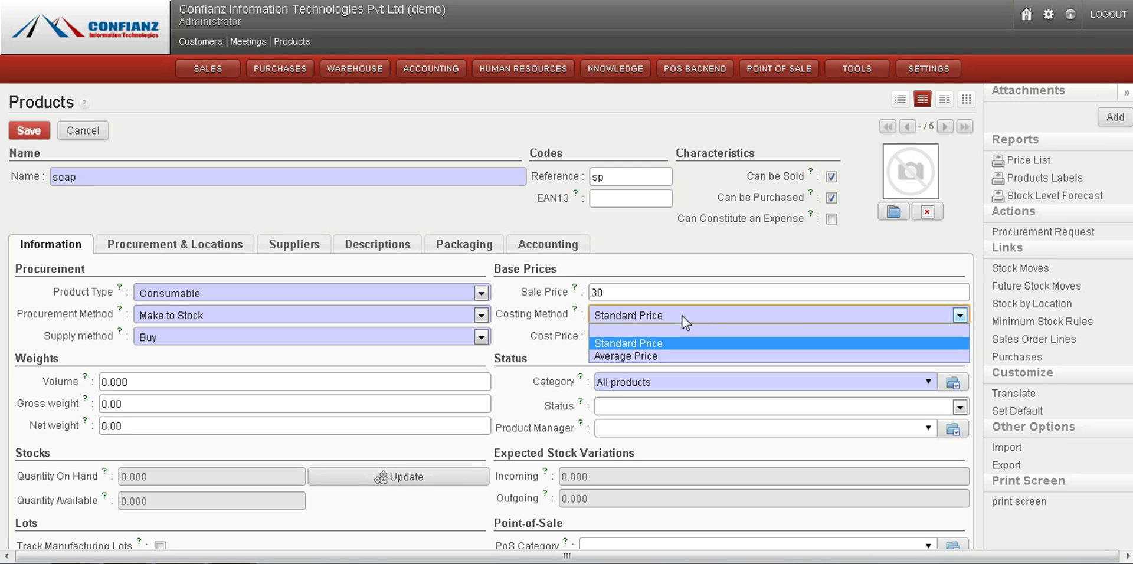
{"action": "left_click", "coordinate": [653, 357]}
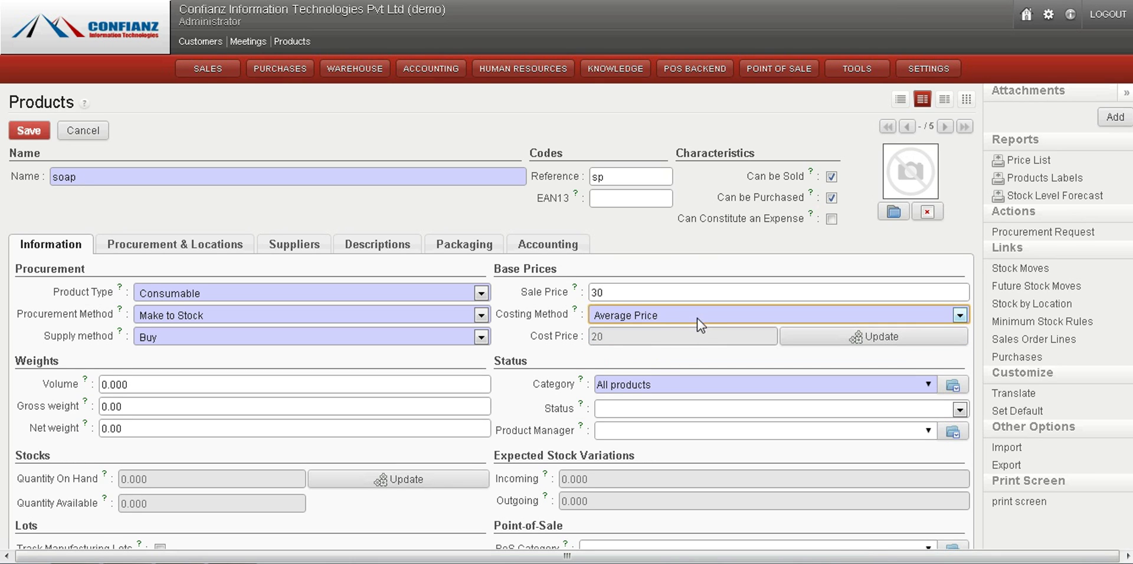
{"action": "left_click", "coordinate": [696, 314]}
{"action": "left_click", "coordinate": [675, 344]}
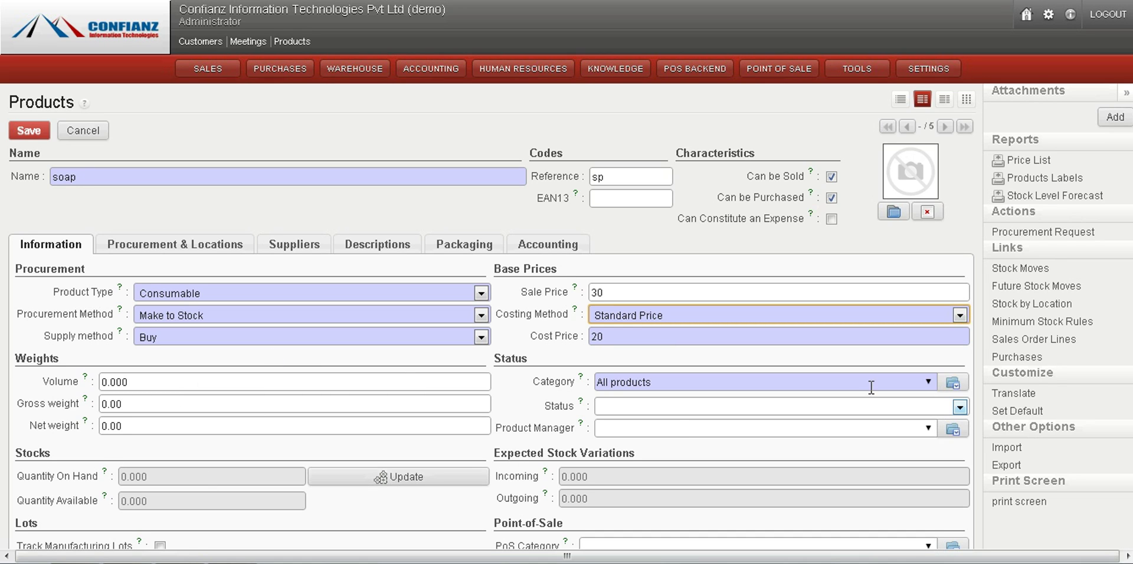
- Create the category 'houshold' under All products and assign it to soap
{"action": "scroll", "coordinate": [920, 366], "scroll_direction": "down", "scroll_amount": 2}
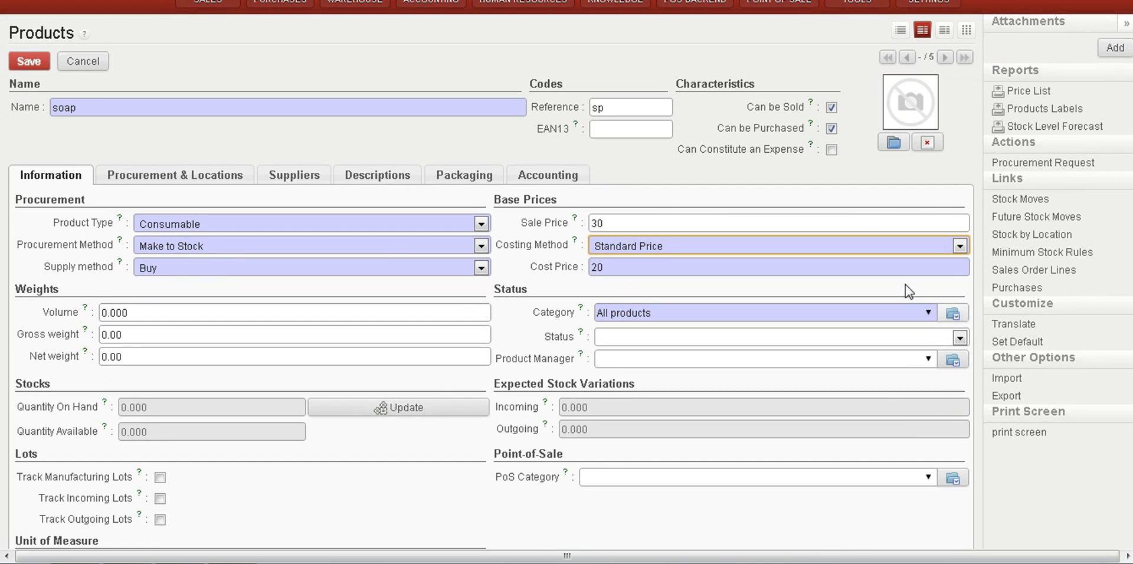
{"action": "left_click", "coordinate": [929, 314]}
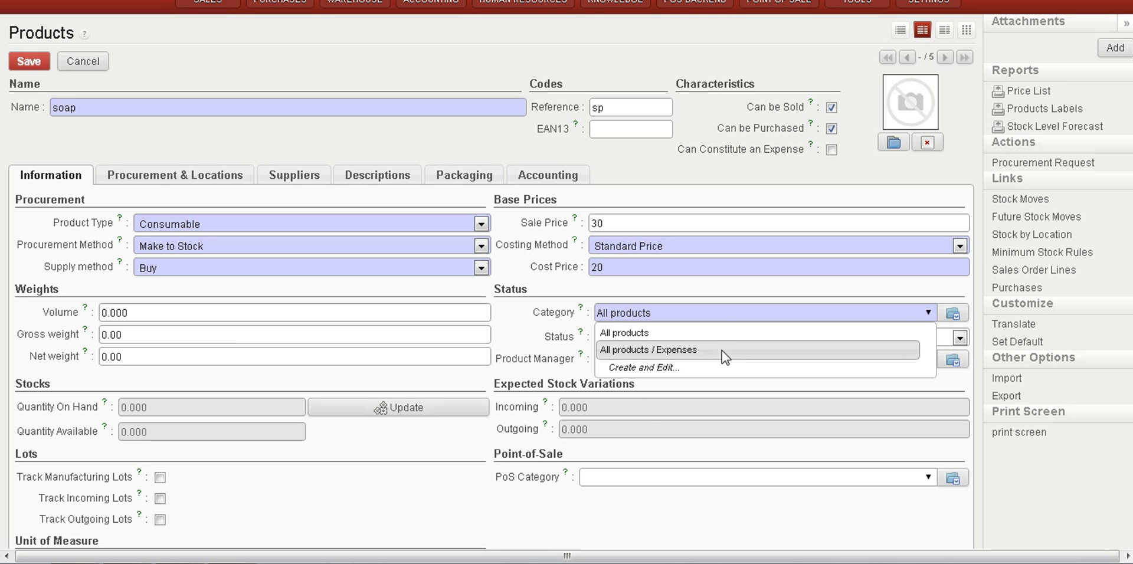
{"action": "left_click", "coordinate": [714, 370]}
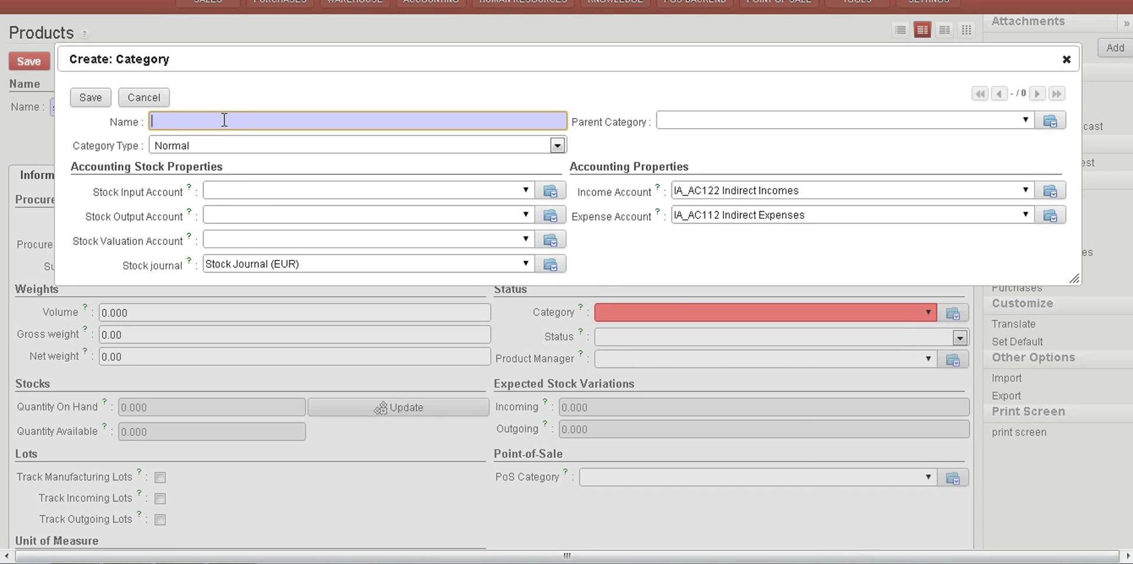
{"action": "type", "text": "houshold"}
{"action": "left_click", "coordinate": [1025, 121]}
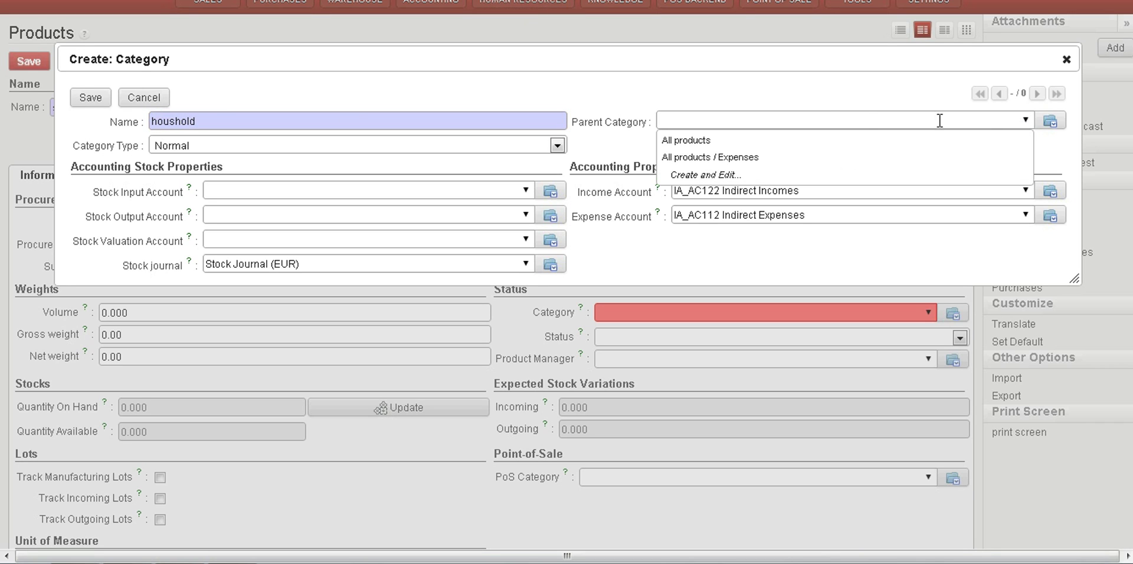
{"action": "left_click", "coordinate": [755, 143]}
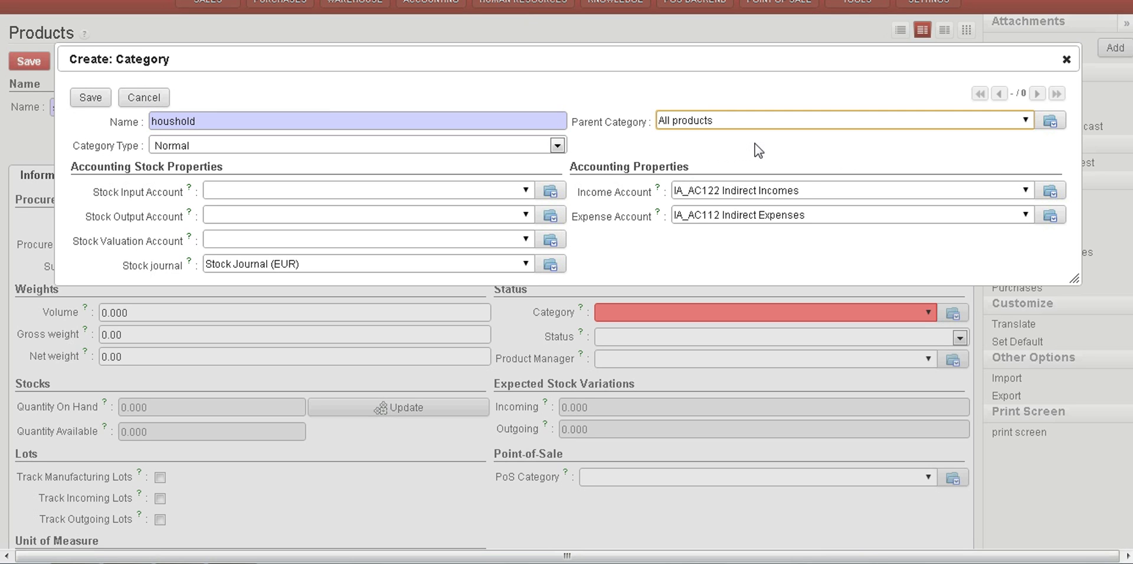
{"action": "left_click", "coordinate": [90, 97]}
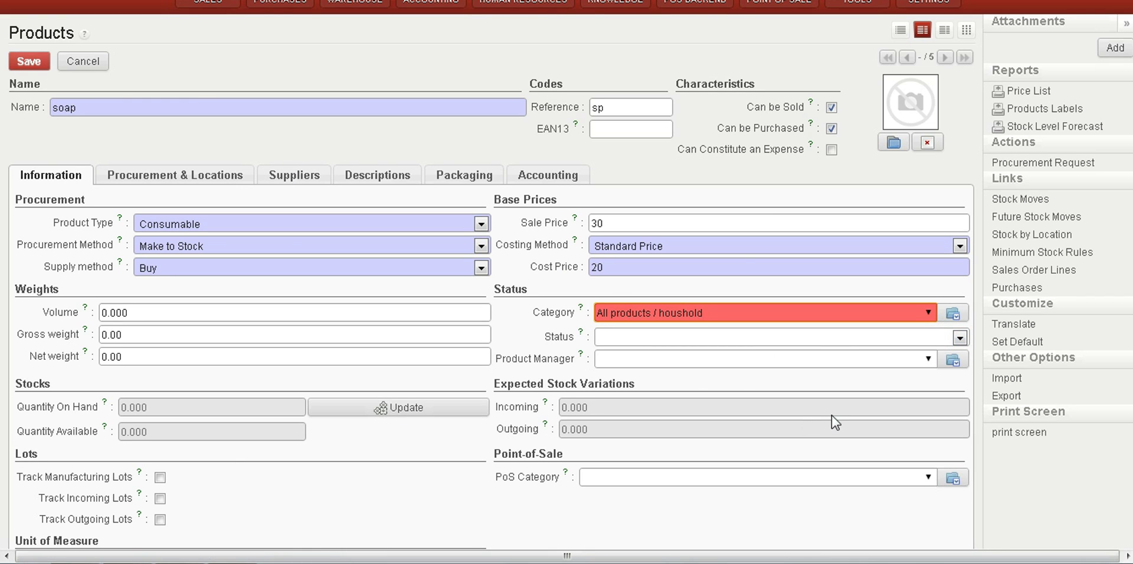
{"action": "scroll", "coordinate": [489, 283], "scroll_direction": "down", "scroll_amount": 3}
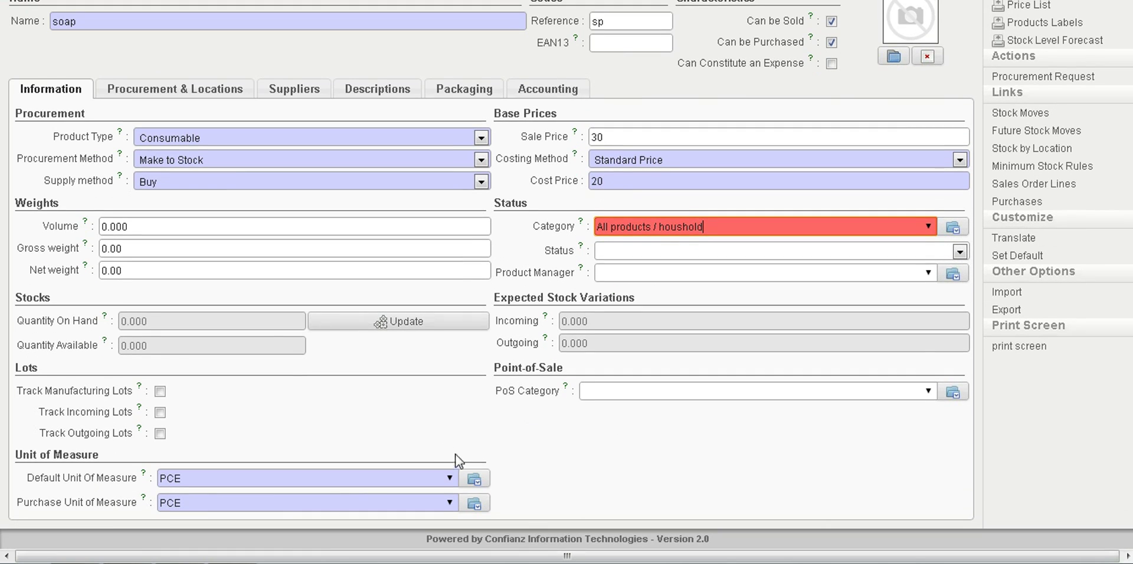
{"action": "left_click", "coordinate": [447, 480]}
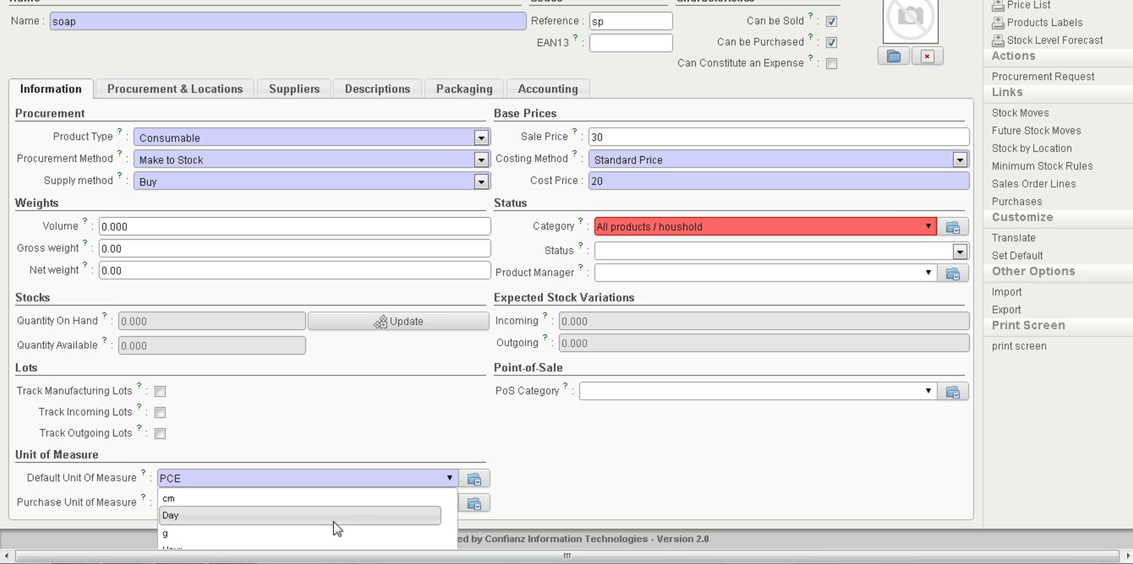
{"action": "left_click", "coordinate": [450, 479]}
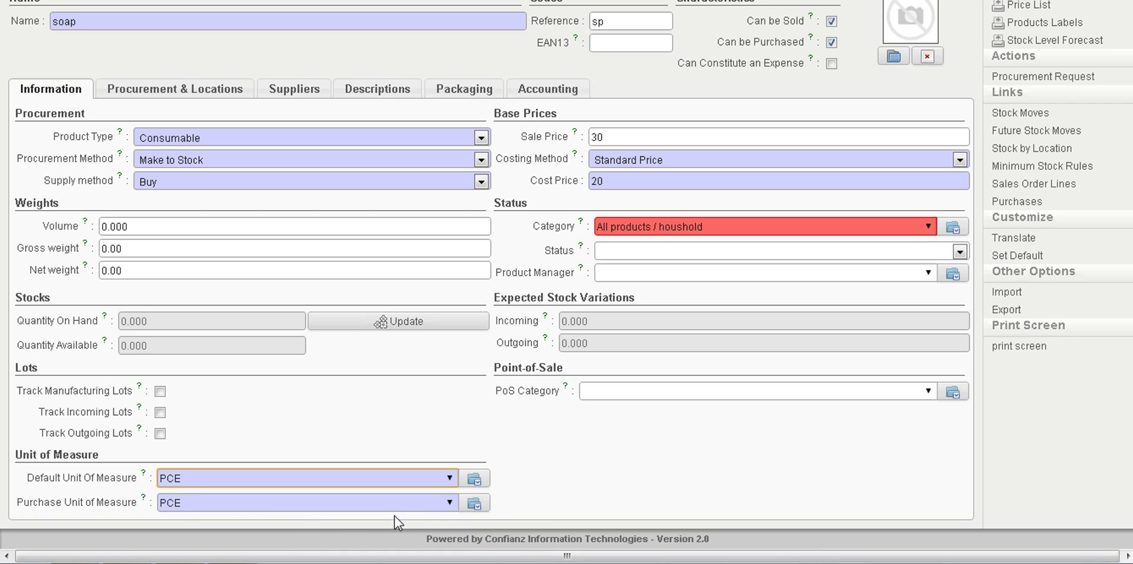
{"action": "left_click", "coordinate": [451, 505]}
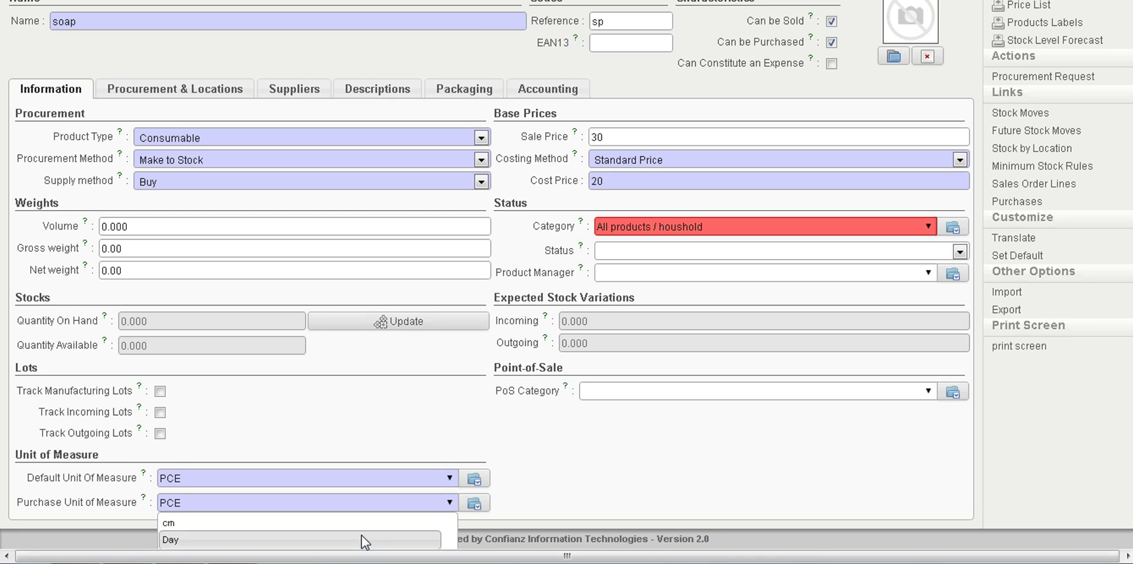
{"action": "left_click", "coordinate": [450, 504]}
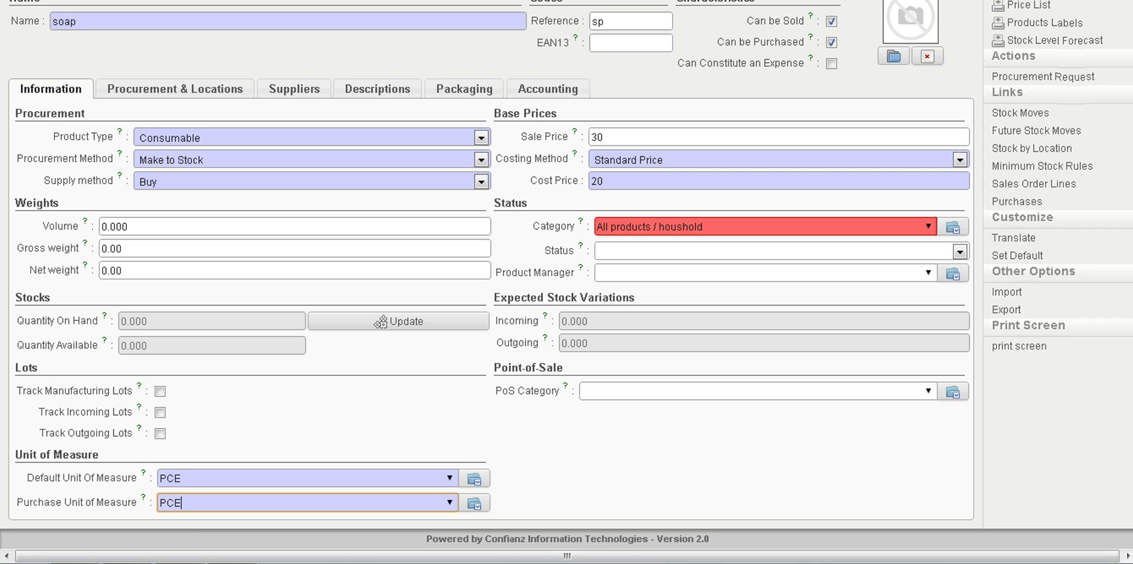
{"action": "scroll", "coordinate": [1071, 74], "scroll_direction": "up", "scroll_amount": 3}
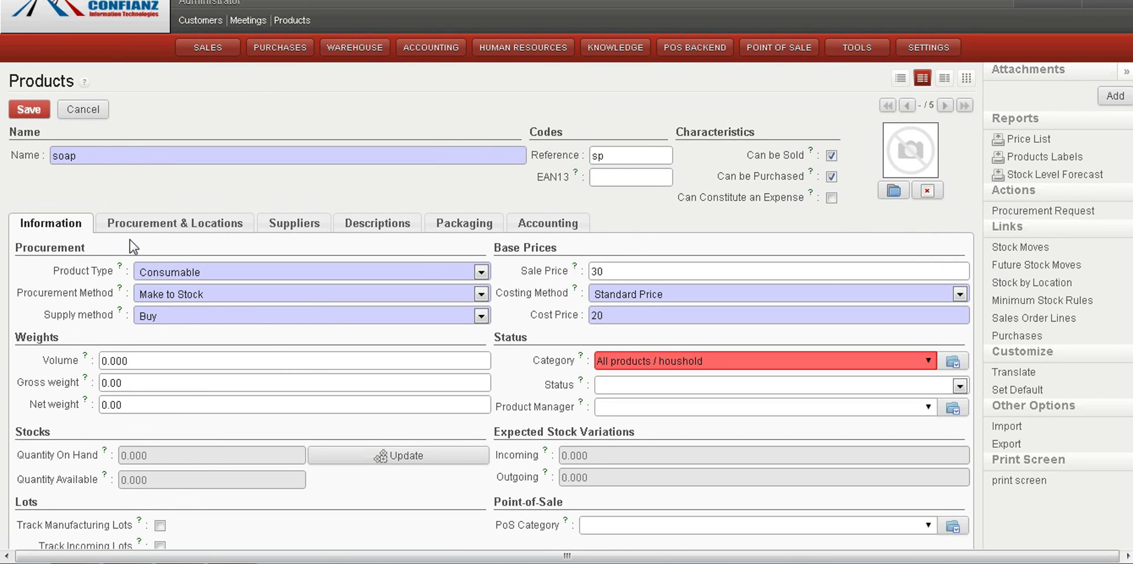
{"action": "left_click", "coordinate": [139, 224]}
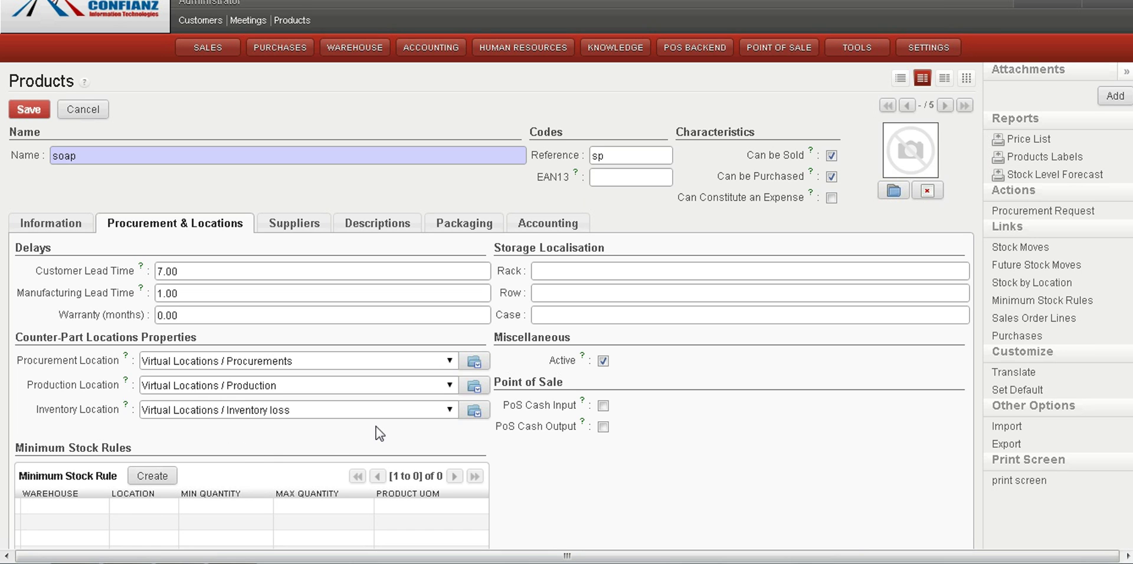
- Check the general information, then return to the procurement and locations details
{"action": "scroll", "coordinate": [619, 346], "scroll_direction": "down", "scroll_amount": 2}
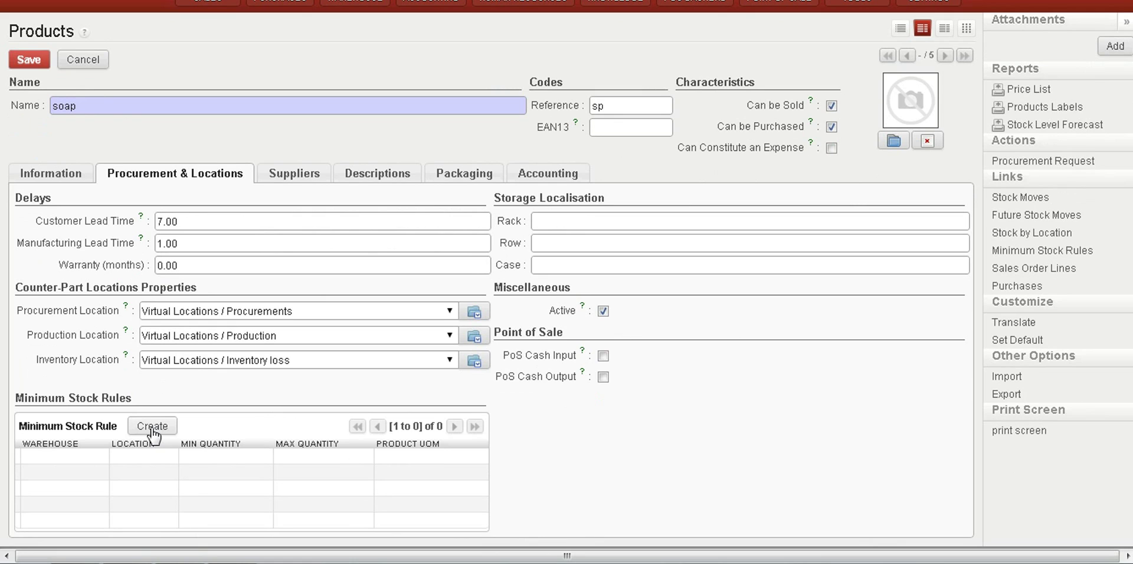
{"action": "left_click", "coordinate": [48, 176]}
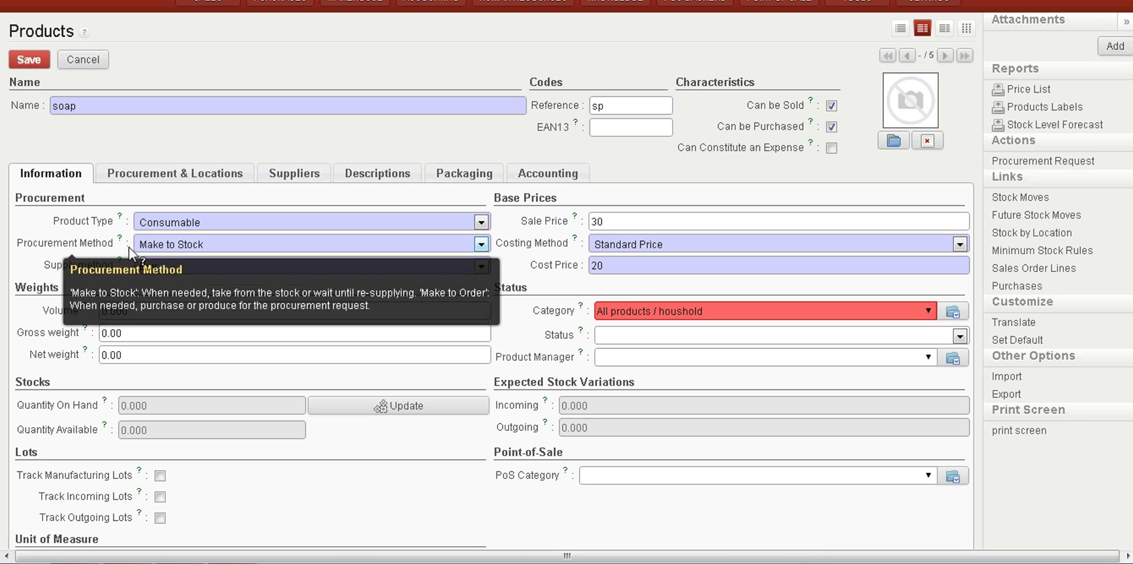
{"action": "left_click", "coordinate": [197, 172]}
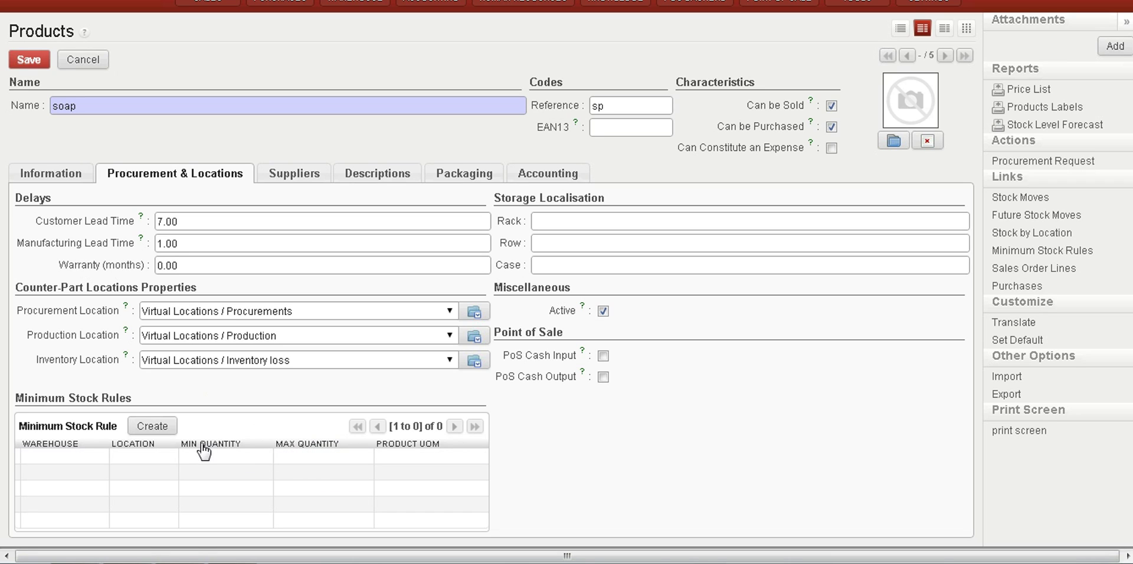
- Add a minimum stock rule for the company warehouse: minimum 10, maximum 50
{"action": "left_click", "coordinate": [168, 428]}
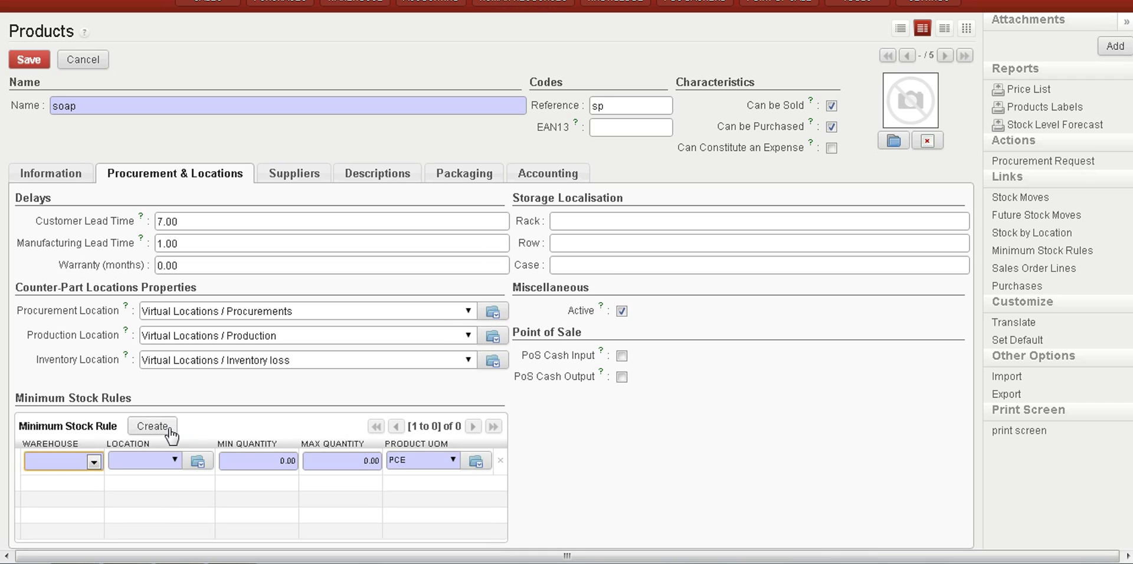
{"action": "left_click", "coordinate": [93, 462]}
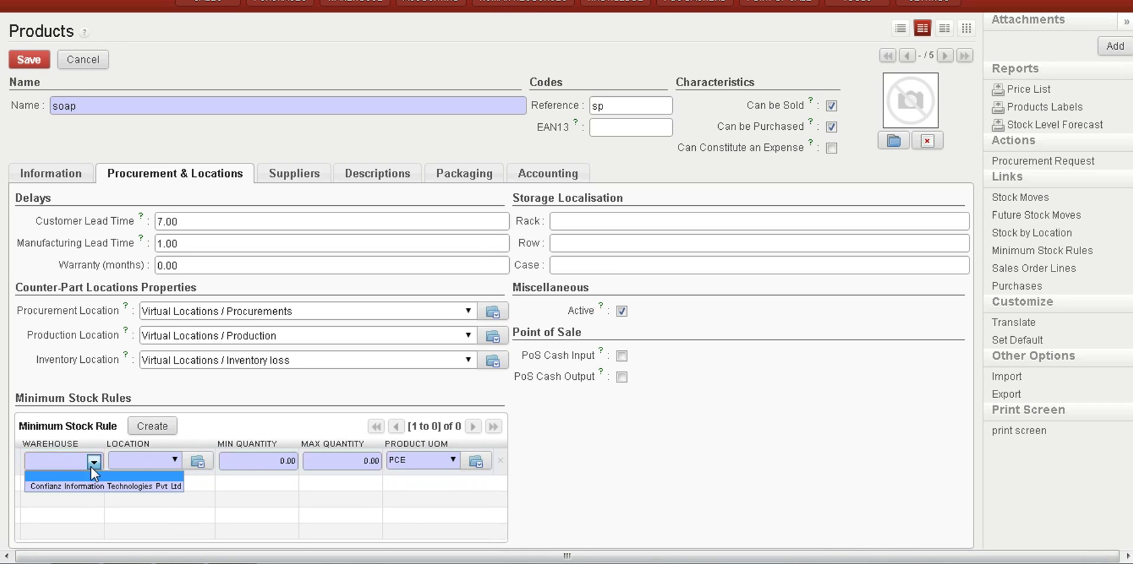
{"action": "left_click", "coordinate": [111, 486]}
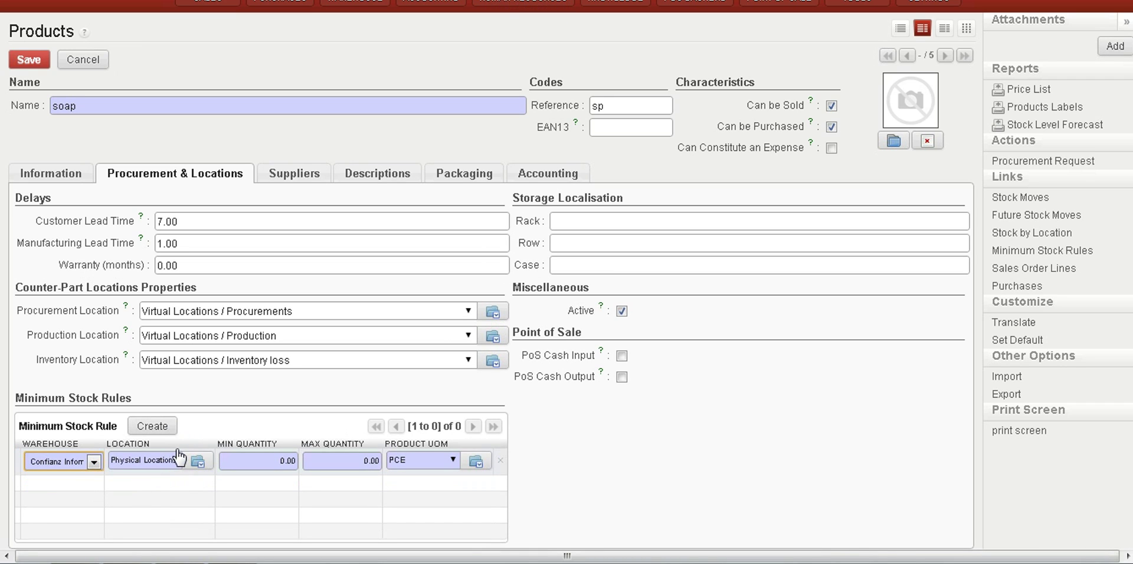
{"action": "left_click", "coordinate": [274, 460]}
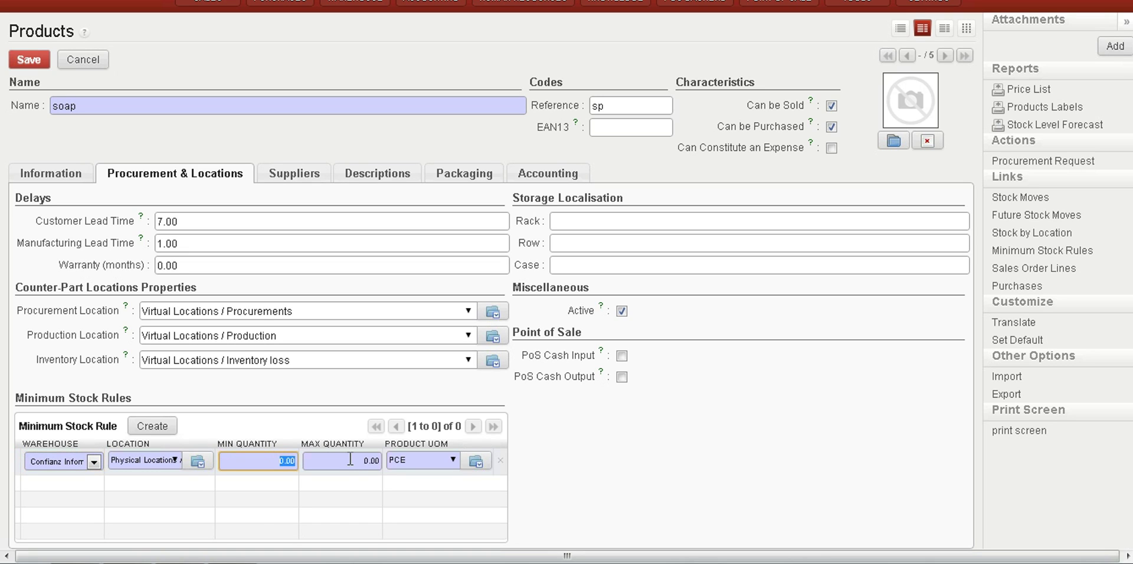
{"action": "type", "text": "10"}
{"action": "left_click", "coordinate": [368, 461]}
{"action": "type", "text": "50"}
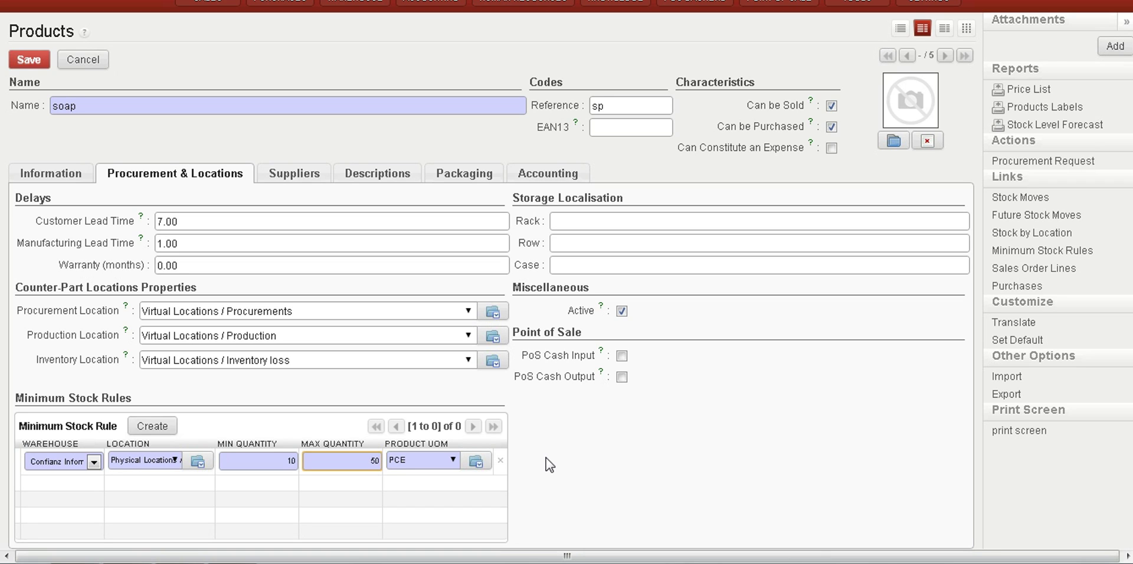
{"action": "key", "text": "Return"}
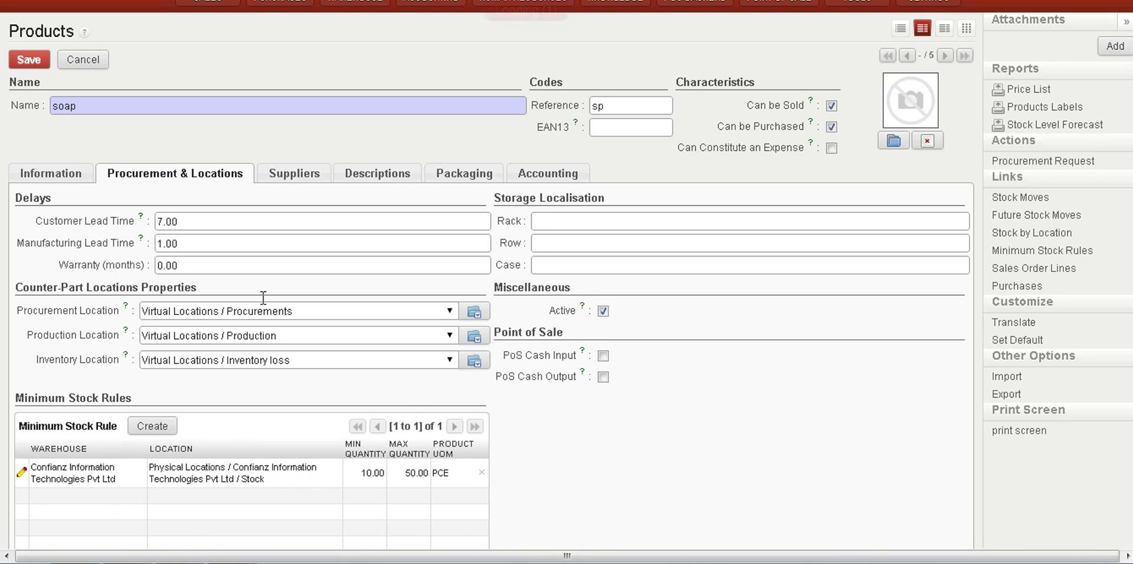
{"action": "left_click", "coordinate": [293, 173]}
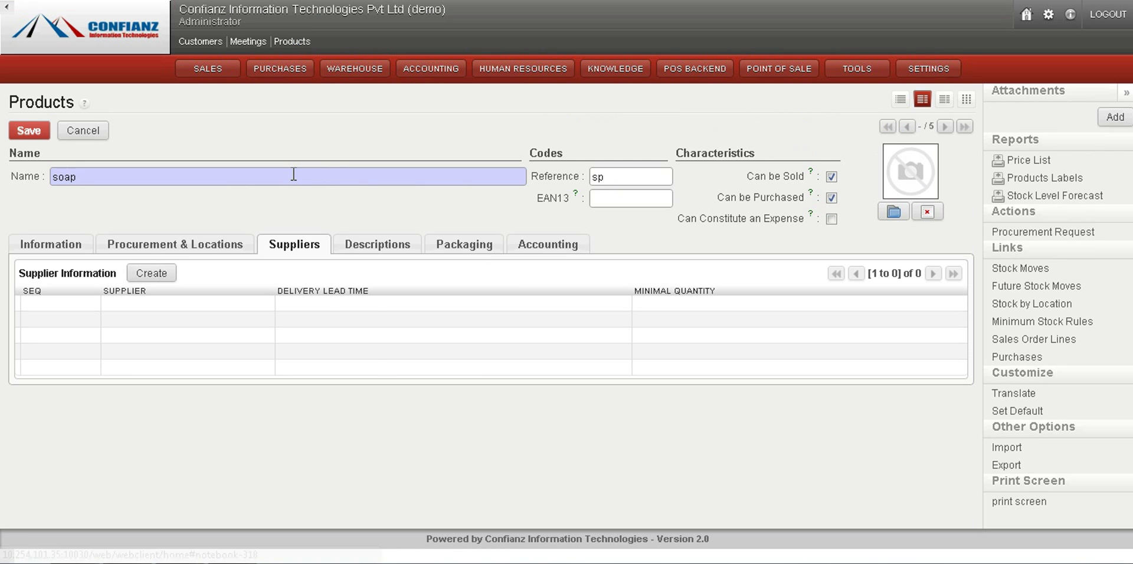
- Start adding a supplier, browse the supplier list, then cancel without choosing one
{"action": "left_click", "coordinate": [151, 273]}
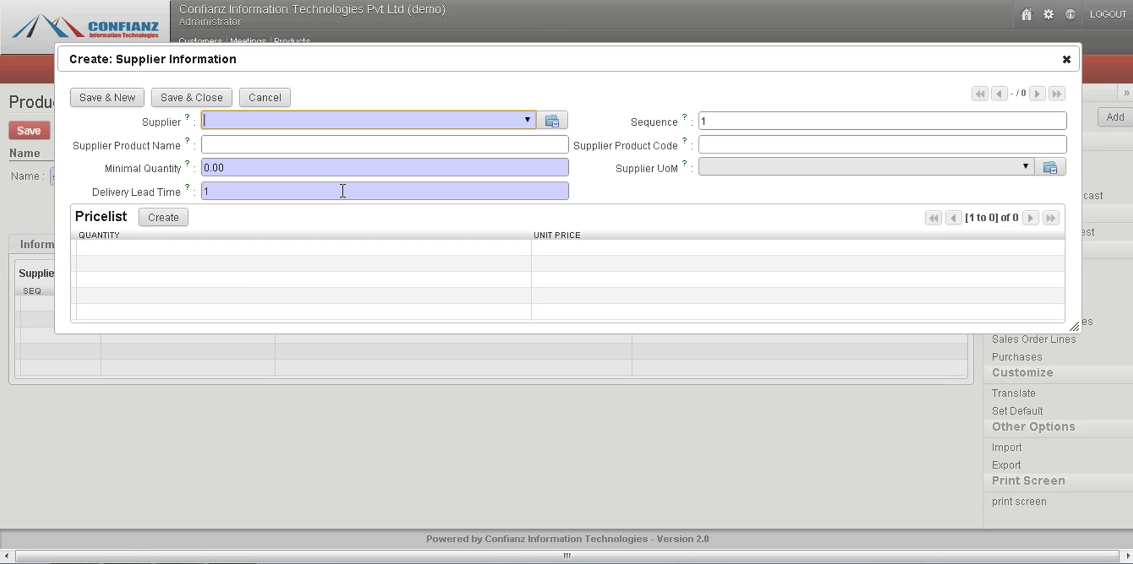
{"action": "left_click", "coordinate": [526, 121]}
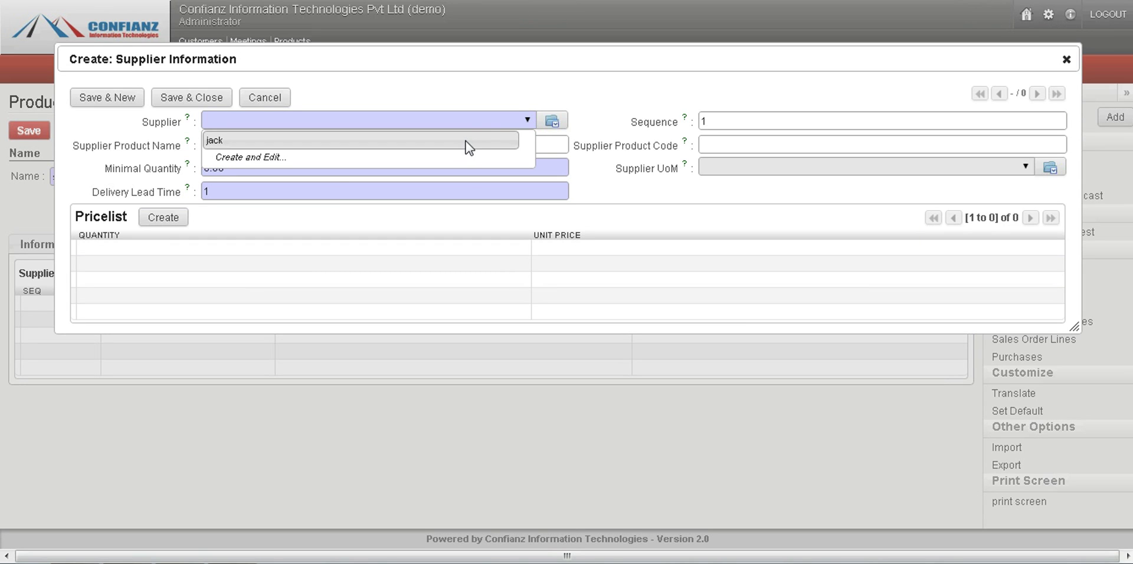
{"action": "left_click", "coordinate": [525, 119]}
{"action": "left_click", "coordinate": [266, 98]}
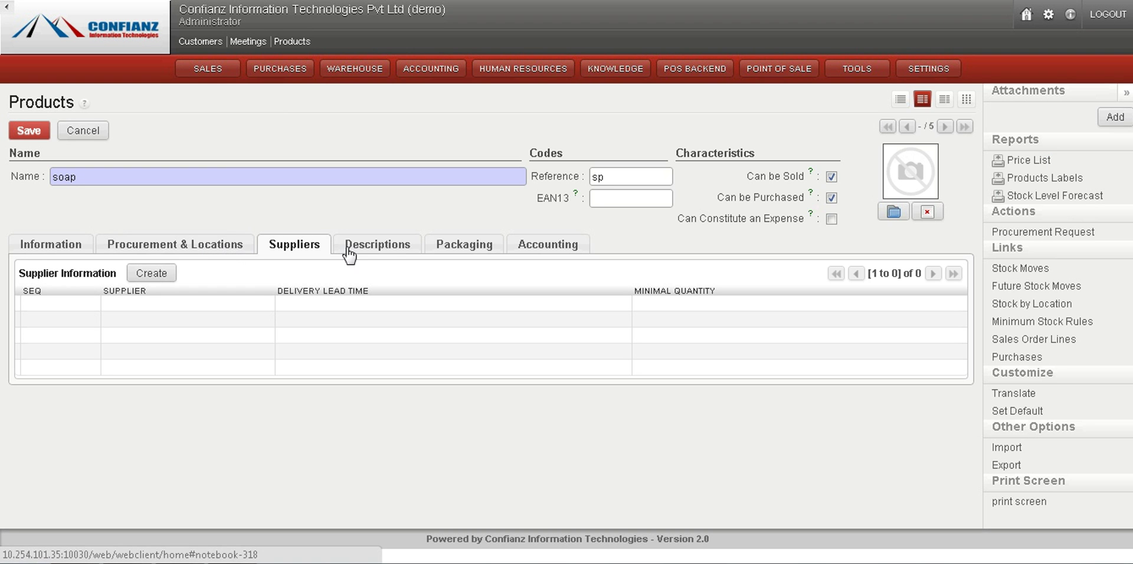
- View the accounting settings, leaving the income account empty
{"action": "left_click", "coordinate": [540, 249]}
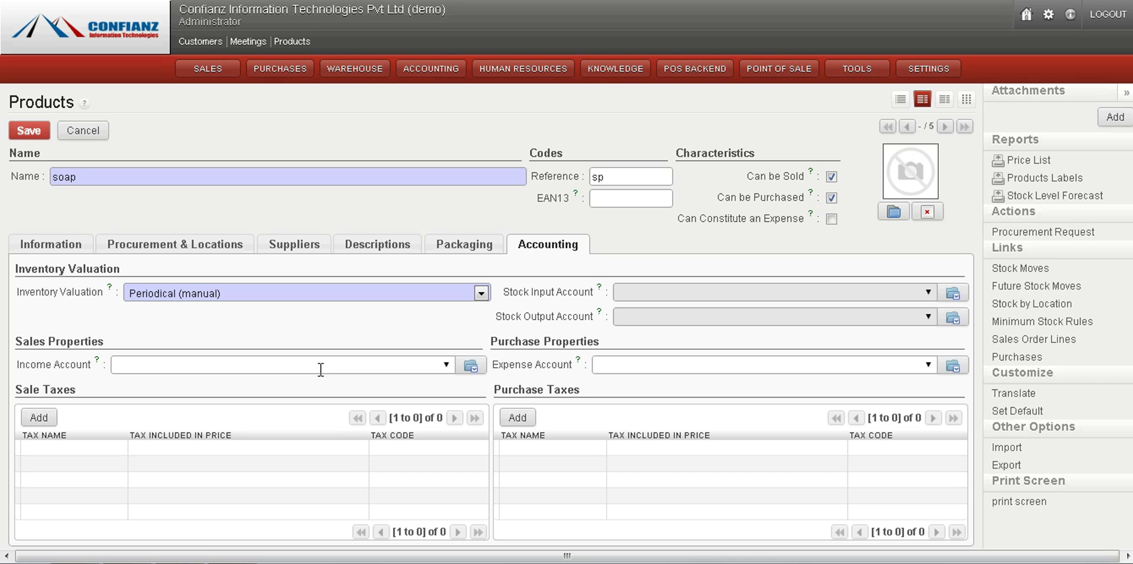
{"action": "left_click", "coordinate": [445, 365]}
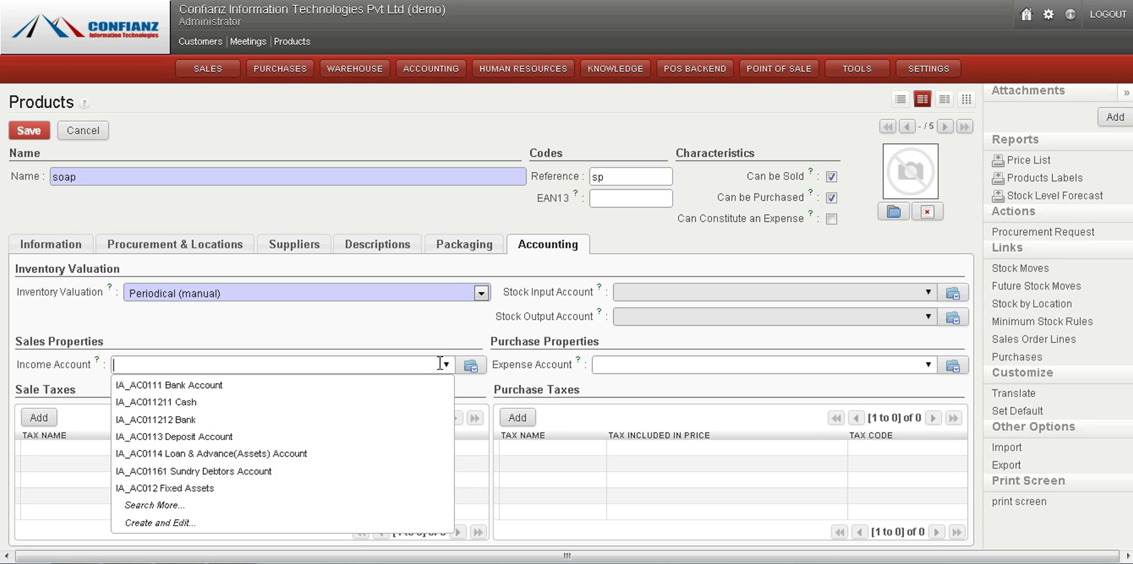
{"action": "key", "text": "Escape"}
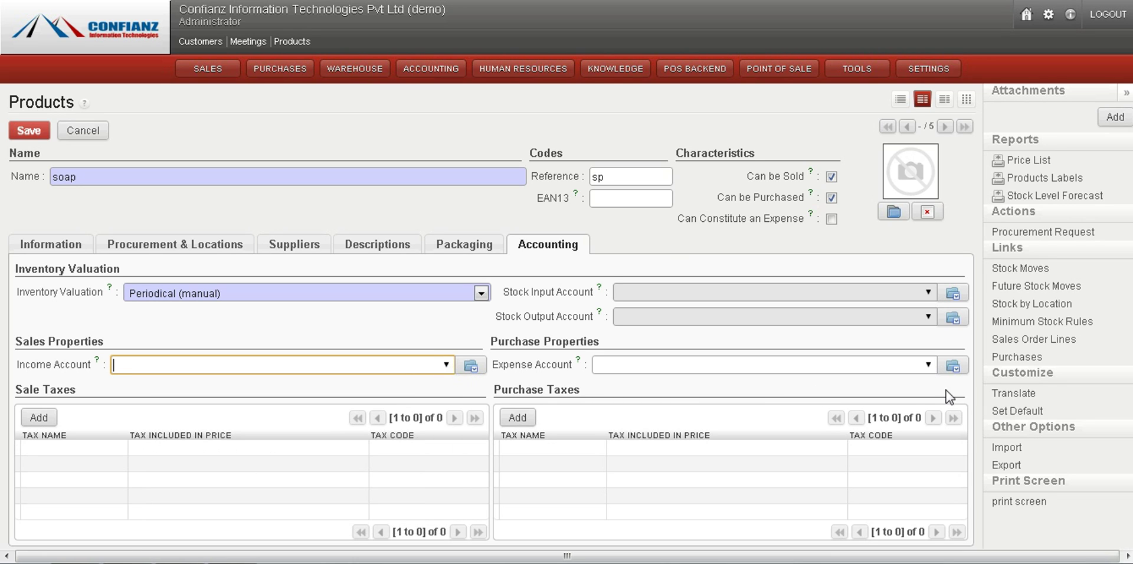
{"action": "left_click", "coordinate": [770, 347]}
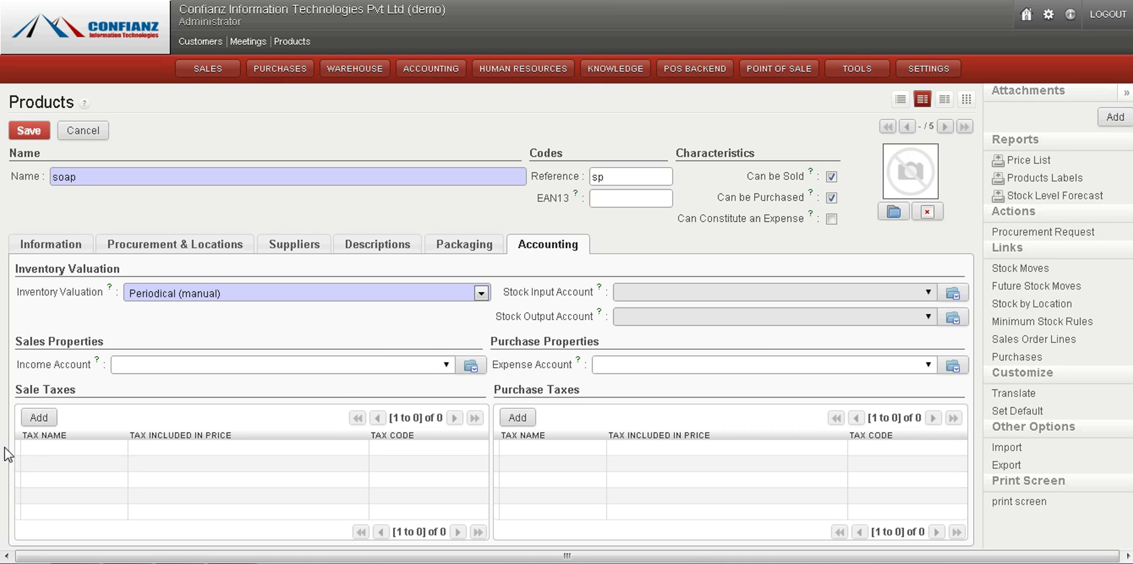
{"action": "left_click", "coordinate": [40, 417]}
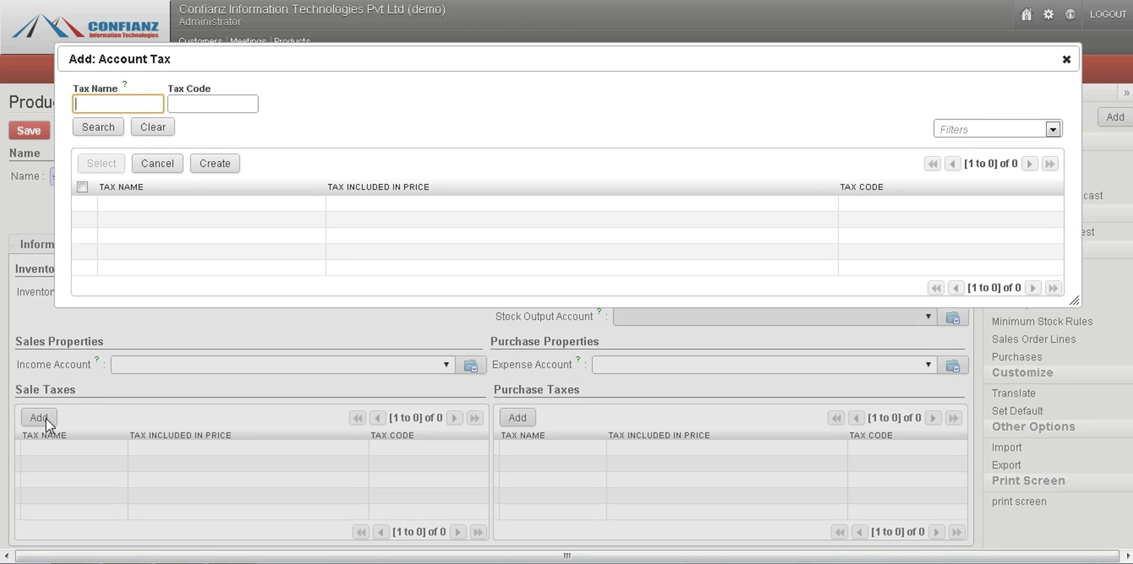
{"action": "left_click", "coordinate": [221, 165]}
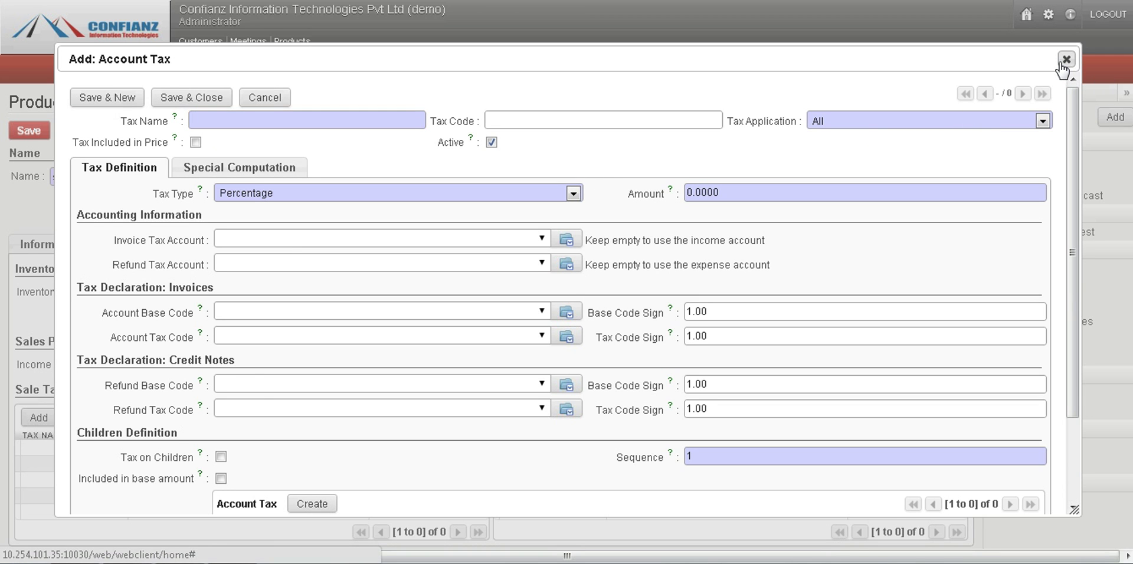
{"action": "left_click", "coordinate": [1064, 60]}
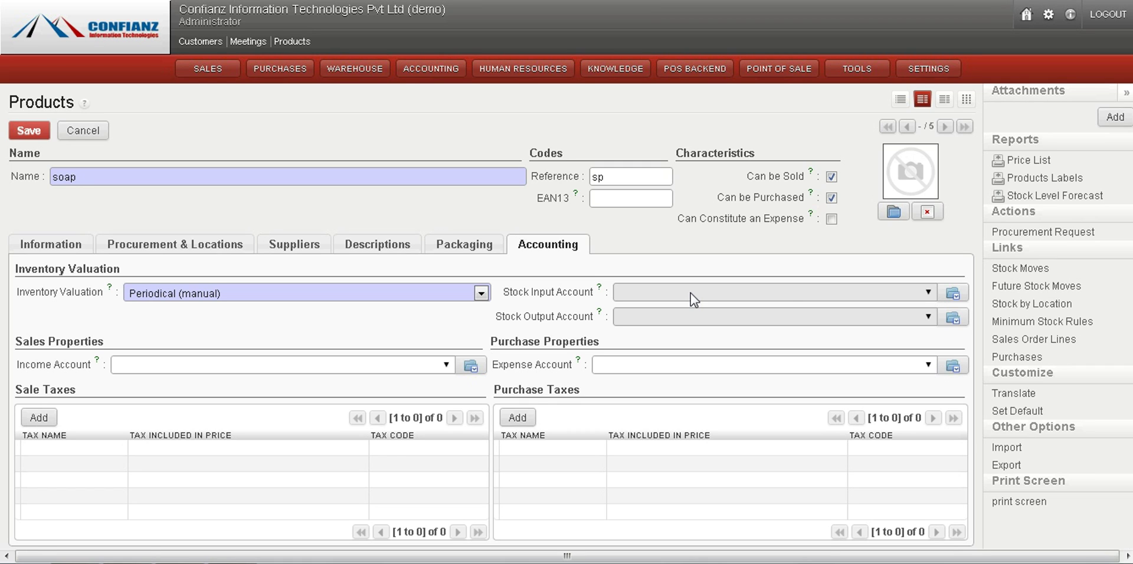
- Save the soap product, view its stock moves, and select the '[sp] soap' filter text
{"action": "left_click", "coordinate": [1019, 272]}
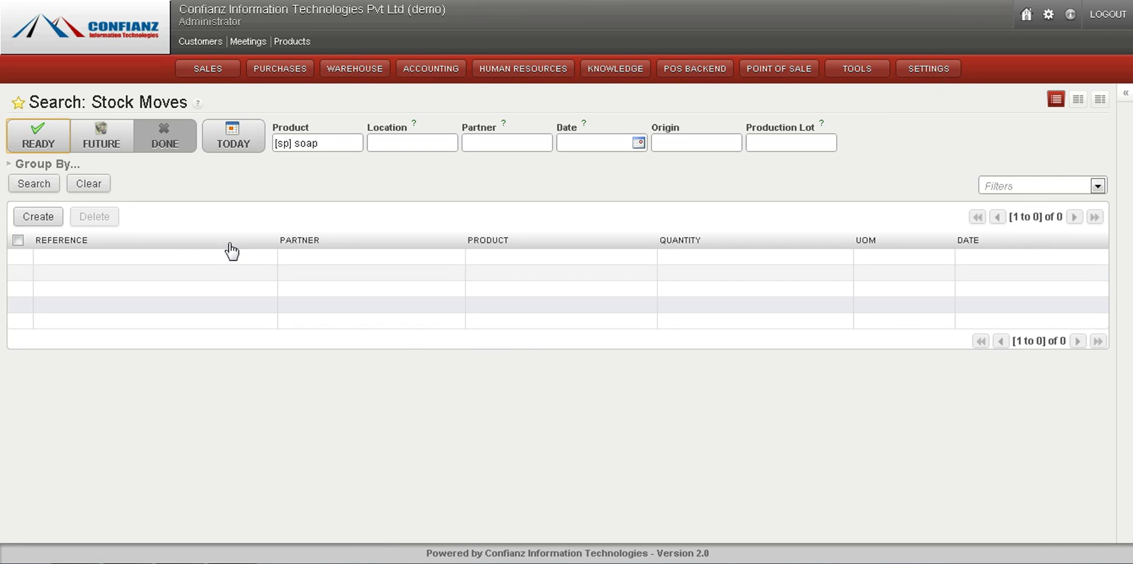
{"action": "left_click_drag", "start_coordinate": [324, 143], "coordinate": [270, 145]}
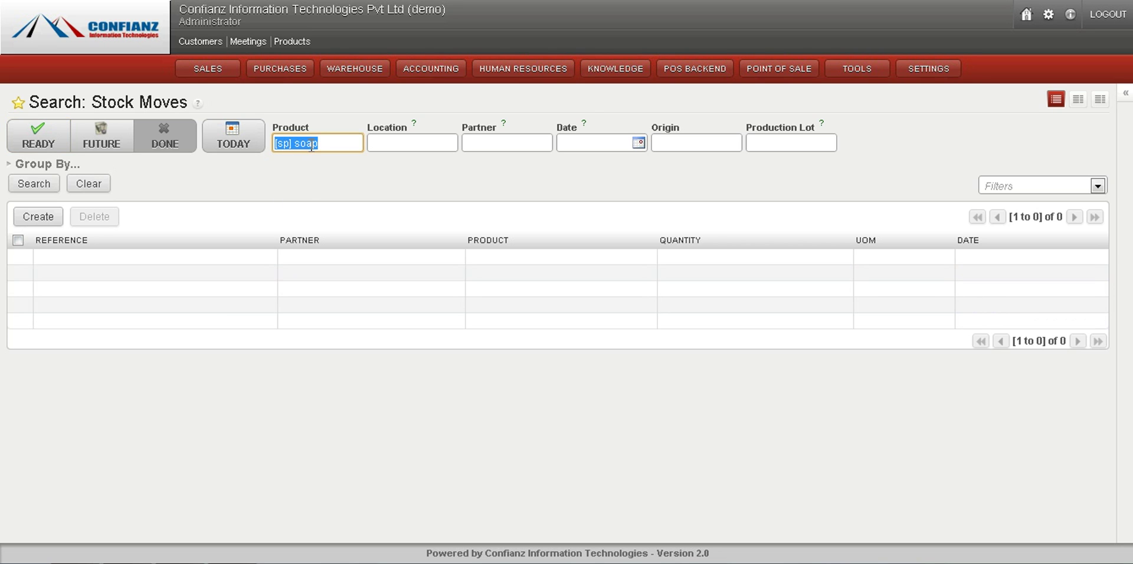